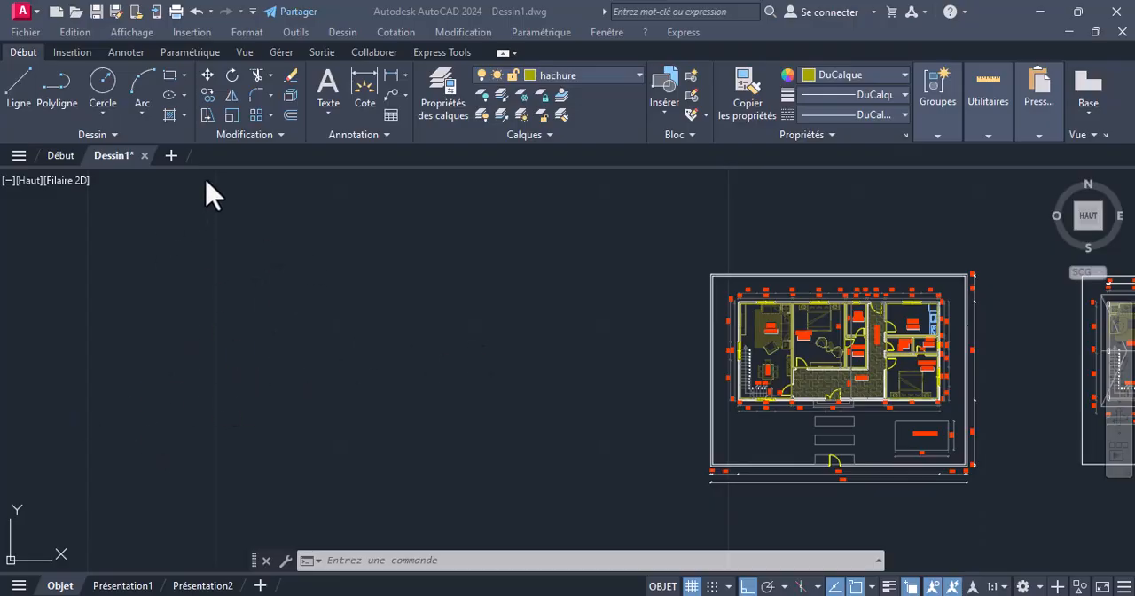
Draw two separate upright rectangles in the empty area beside the floor plan, the second one taller than the first
click(170, 74)
click(75, 345)
click(154, 454)
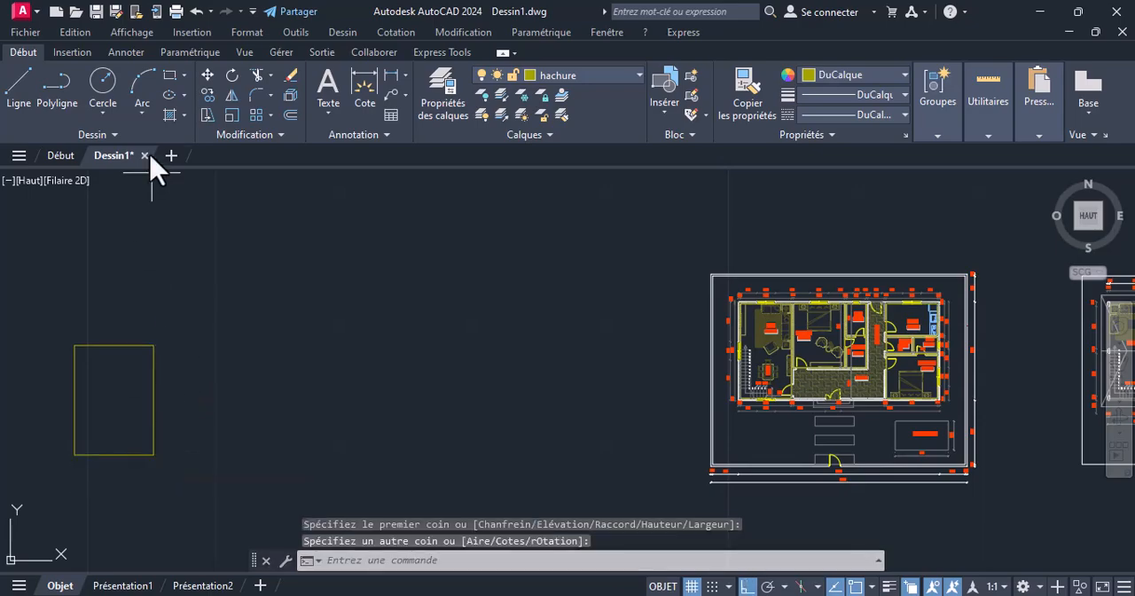
click(169, 77)
click(248, 280)
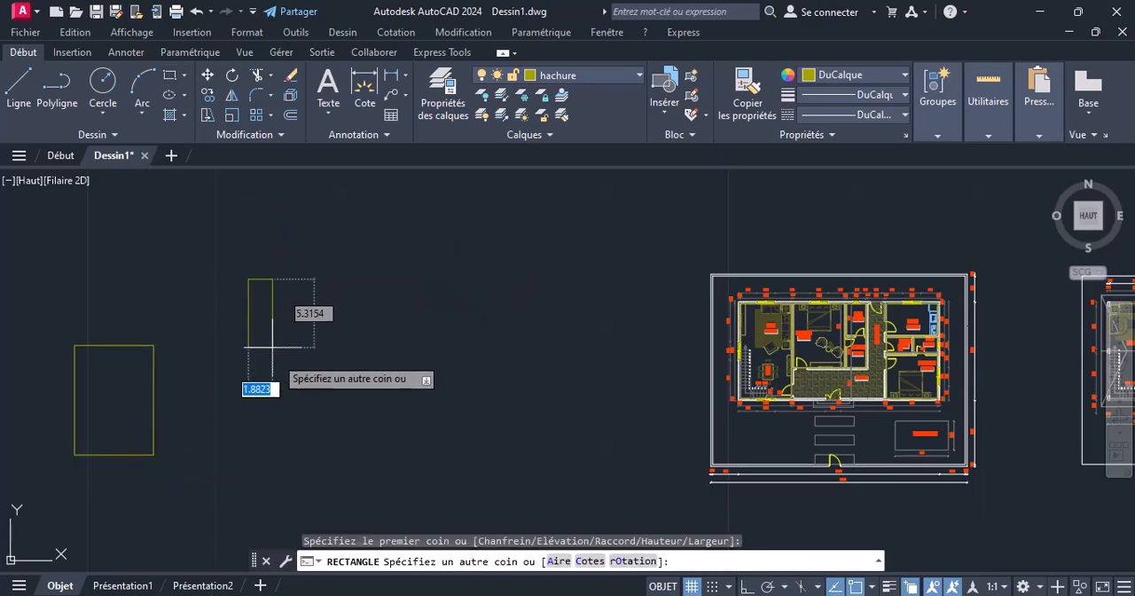
click(338, 434)
mouse_move(73, 423)
middle_down()
mouse_move(317, 449)
mouse_move(342, 400)
mouse_move(234, 417)
middle_up()
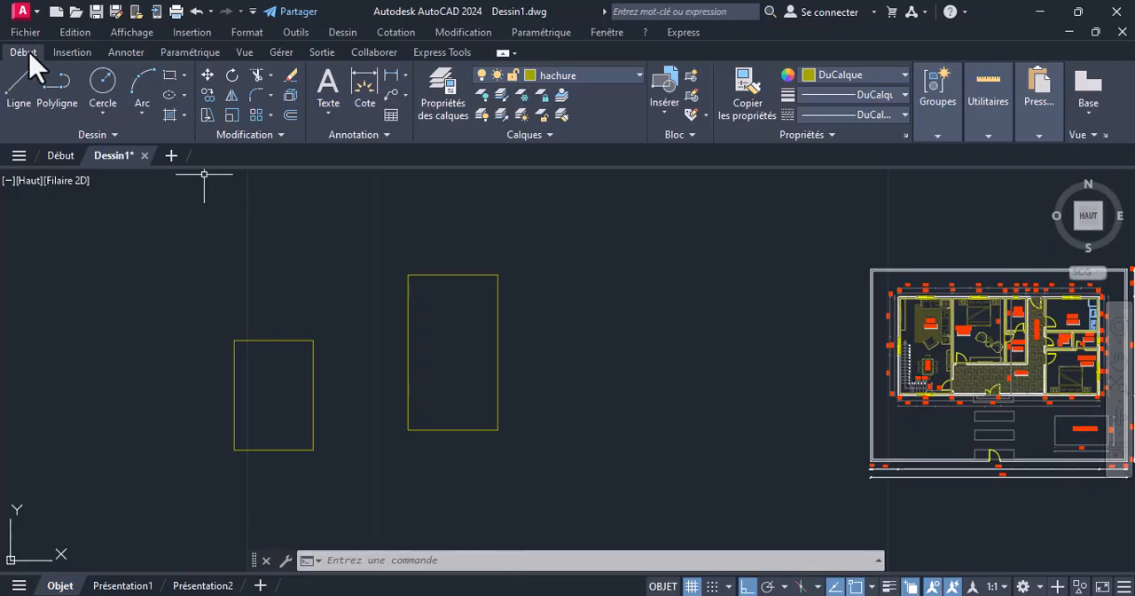
click(169, 118)
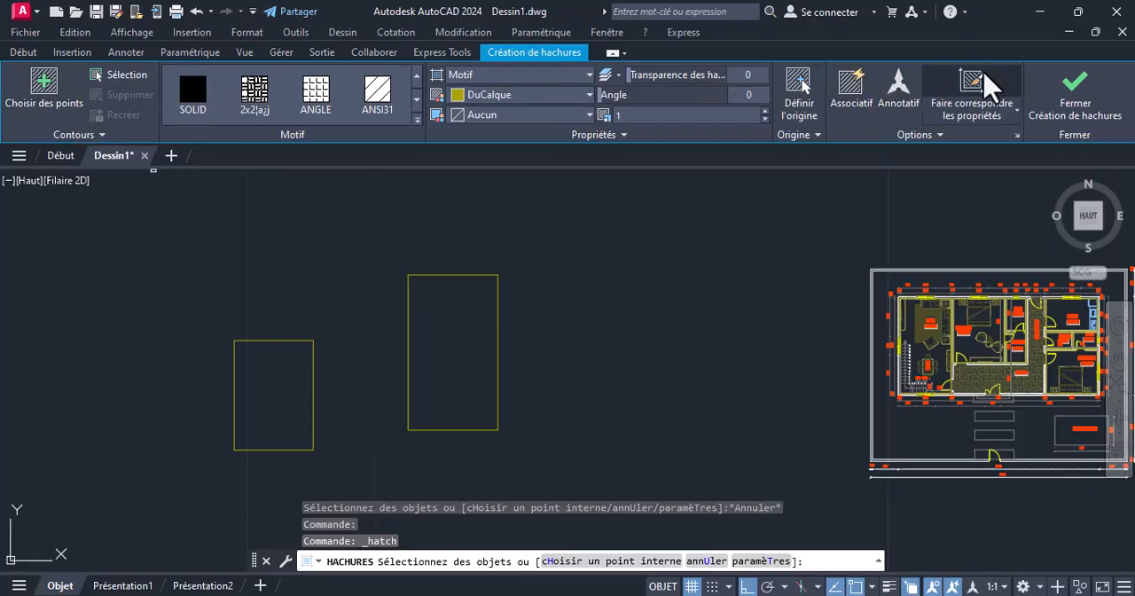
click(1074, 100)
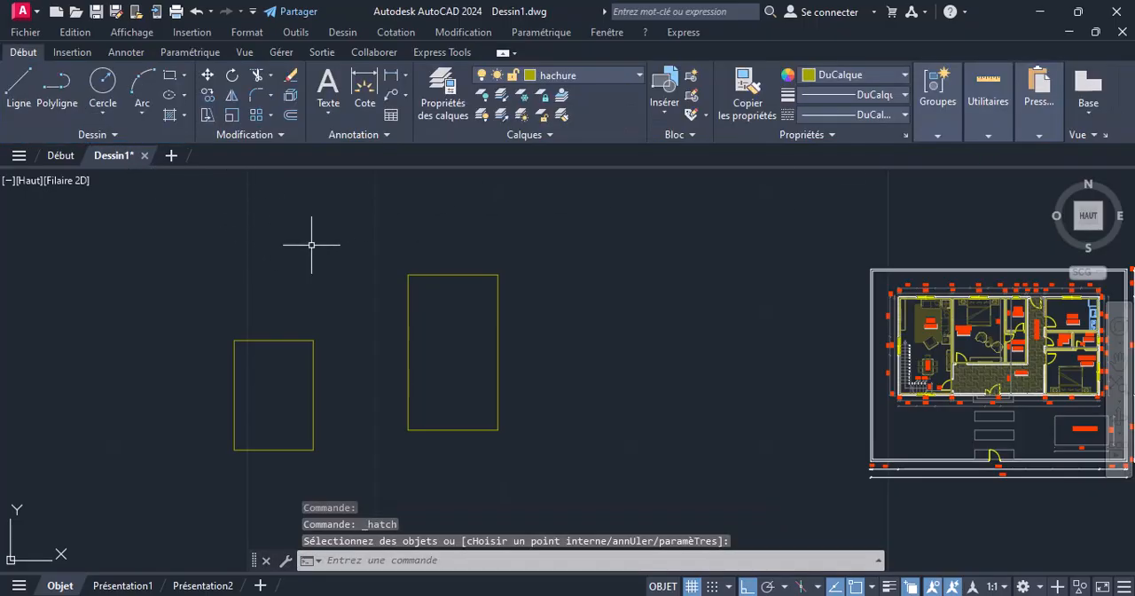
middle_drag(312, 244, 370, 246)
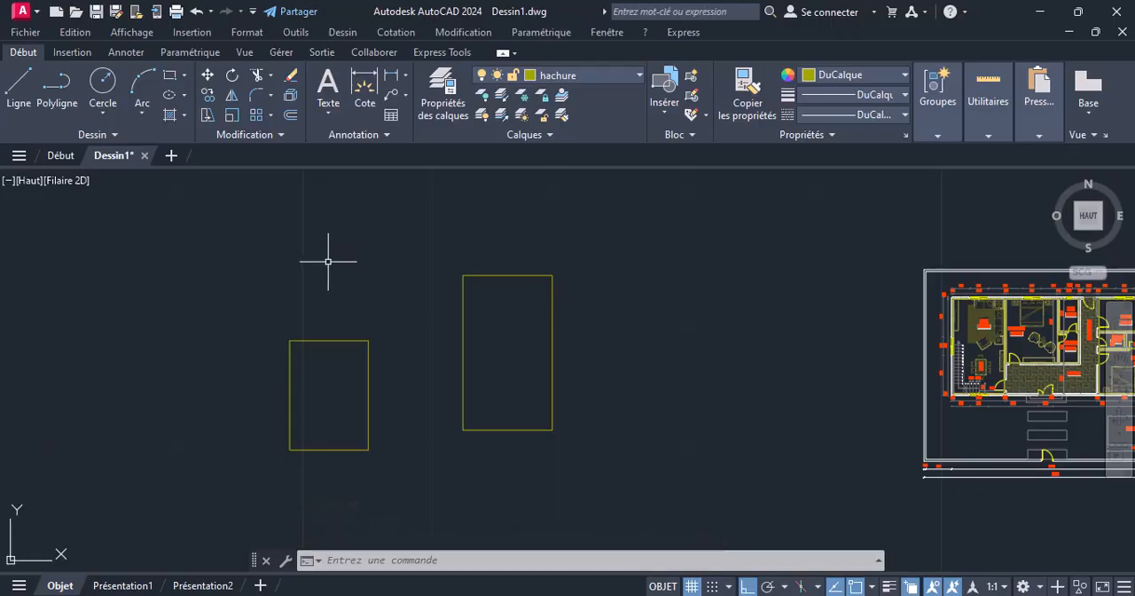
Hatch the smaller rectangle by an internal point, using the current pattern at scale 10
text(HACHURES)
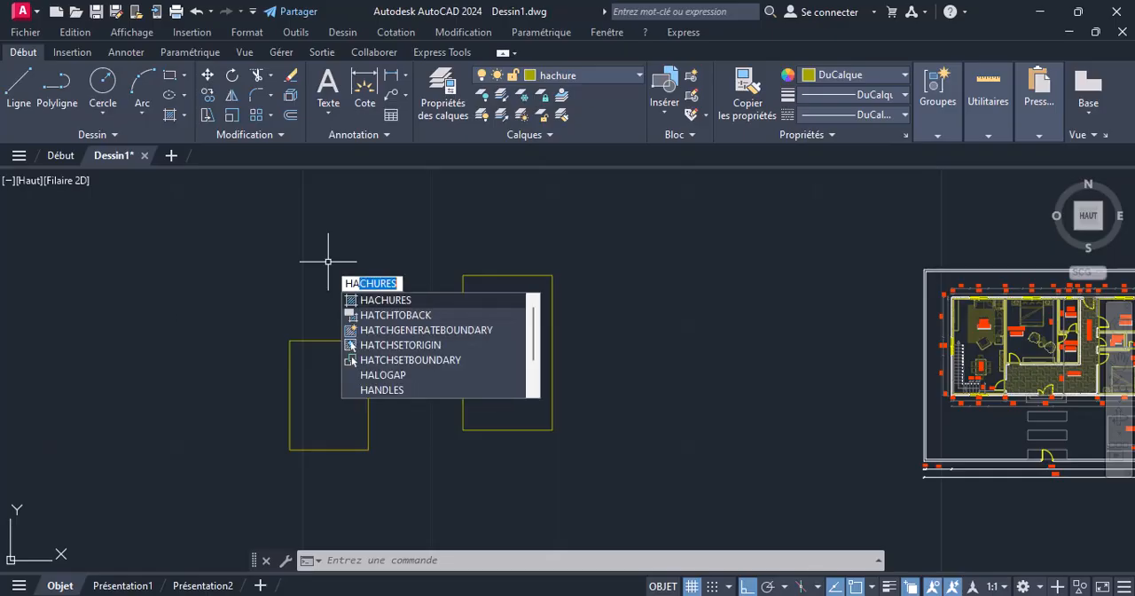
key(Return)
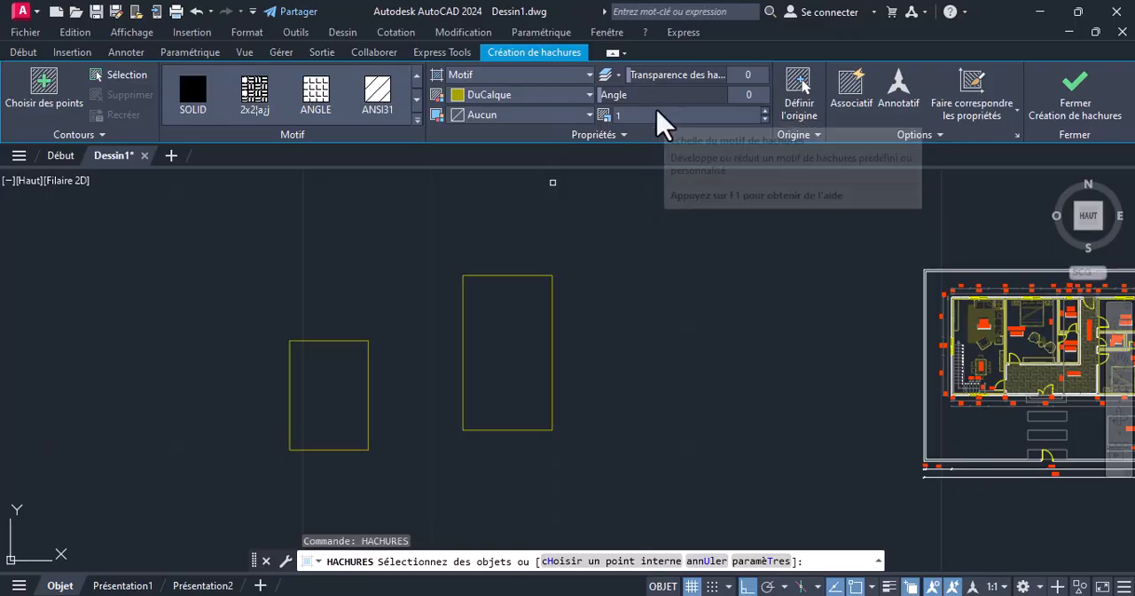
click(651, 116)
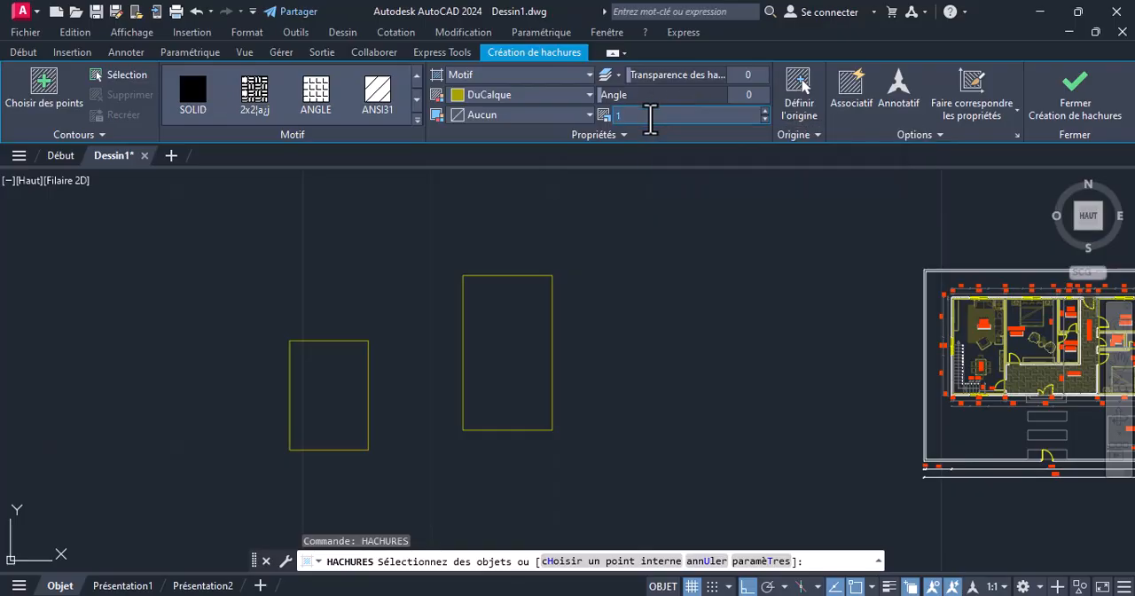
text(0)
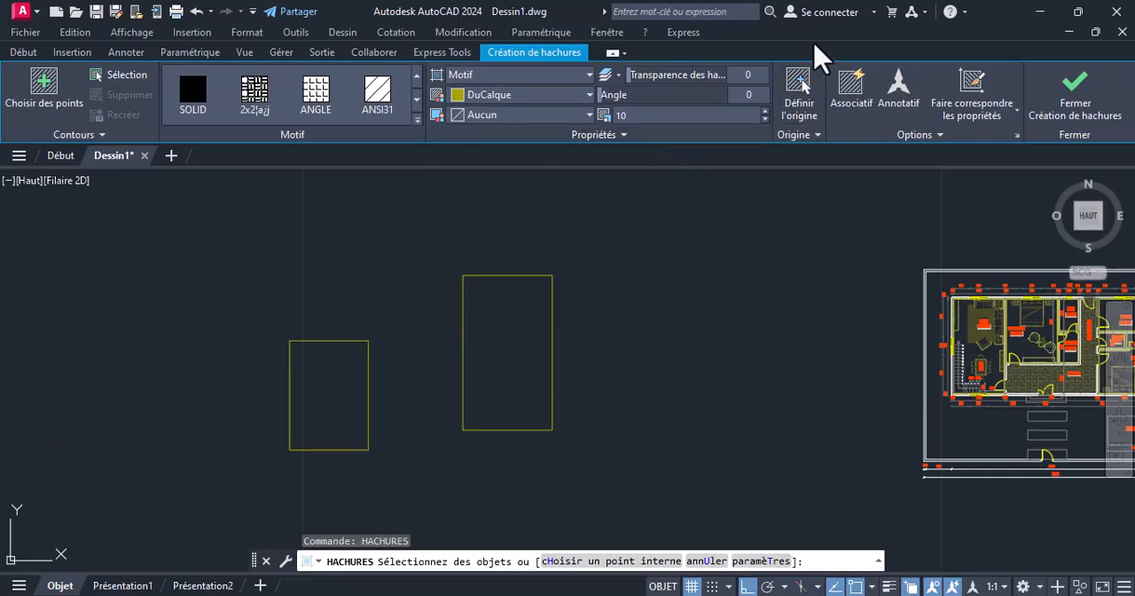
click(814, 136)
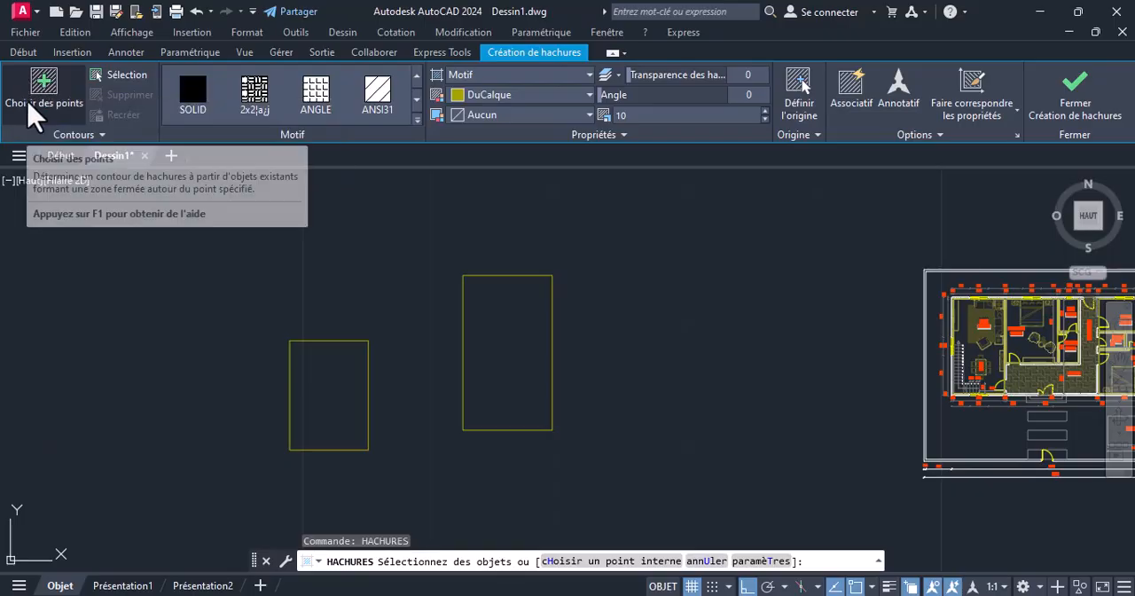
click(46, 84)
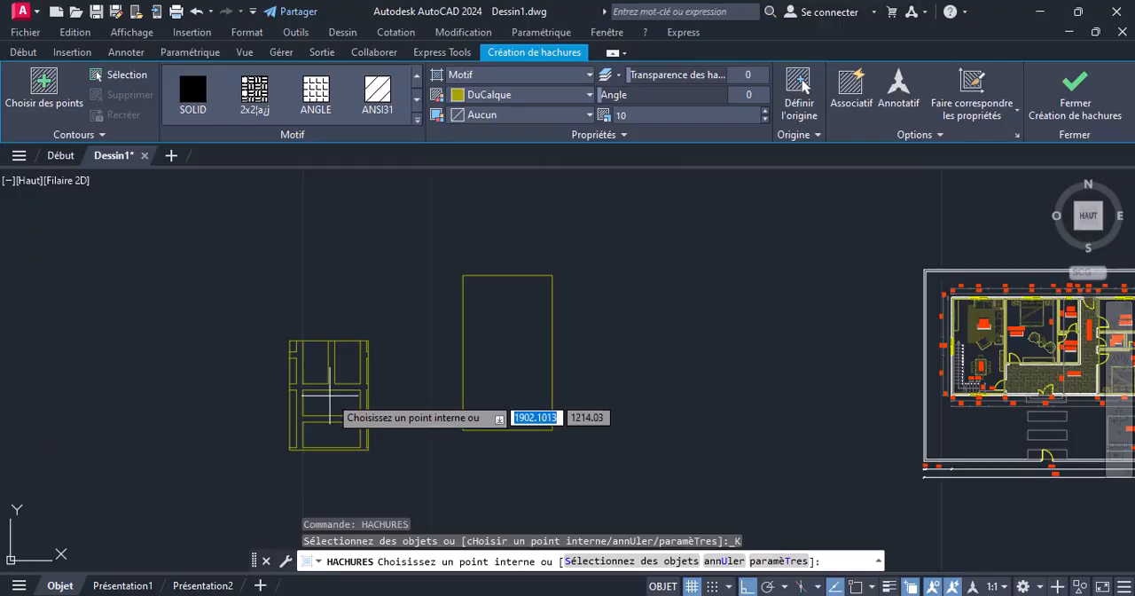
click(324, 418)
scroll(326, 415, up, 4)
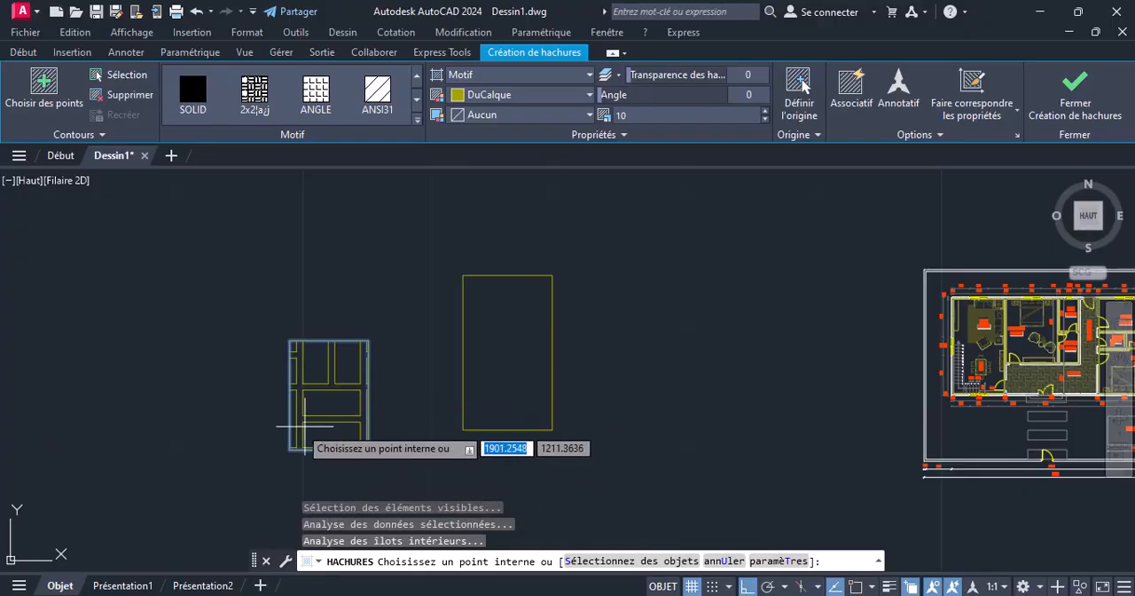
scroll(356, 396, down, 4)
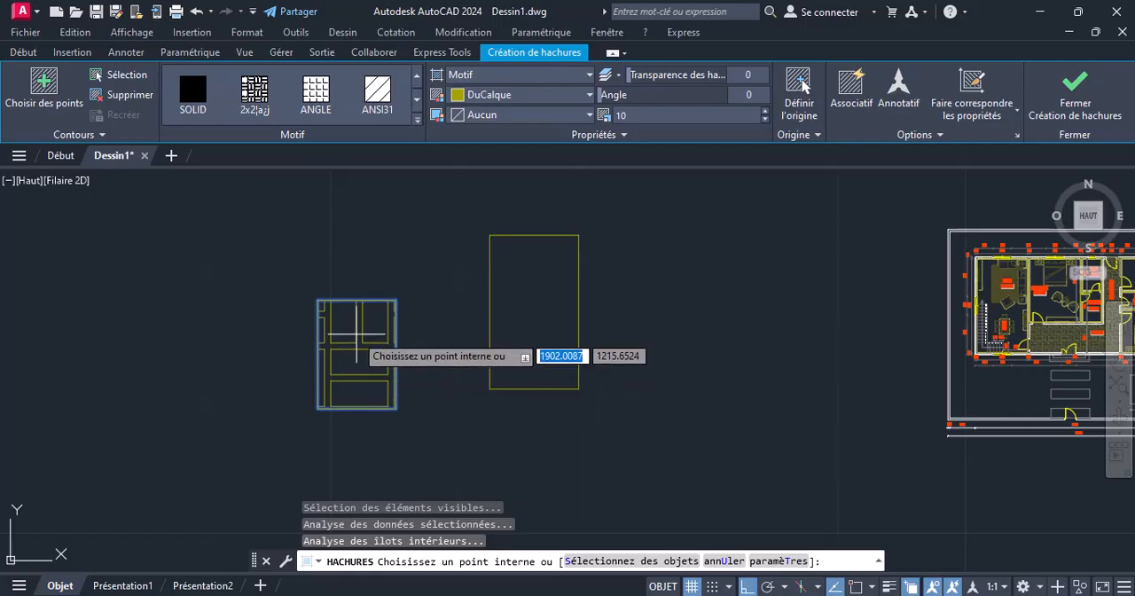
Set the hatch pattern scale of the smaller rectangle to 1
scroll(355, 328, up, 2)
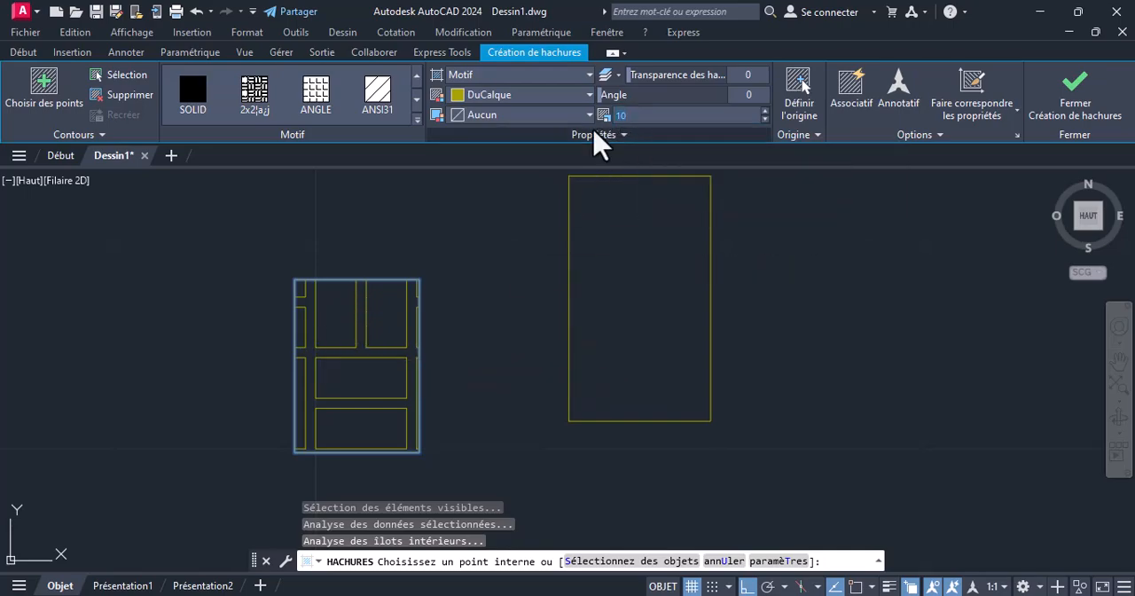
key(Return)
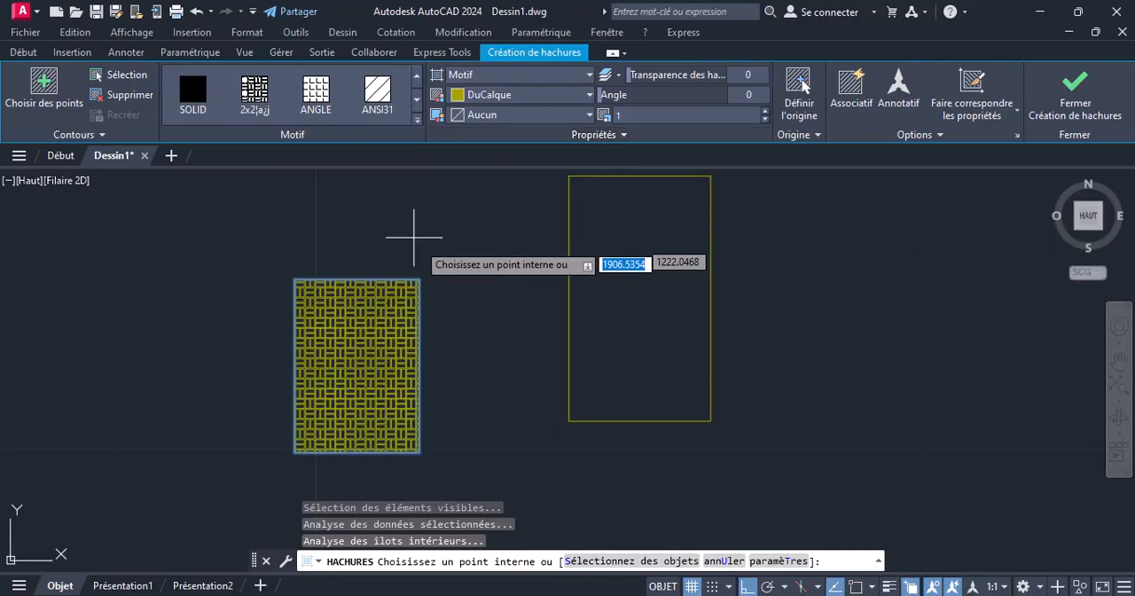
scroll(343, 367, up, 4)
scroll(343, 367, down, 2)
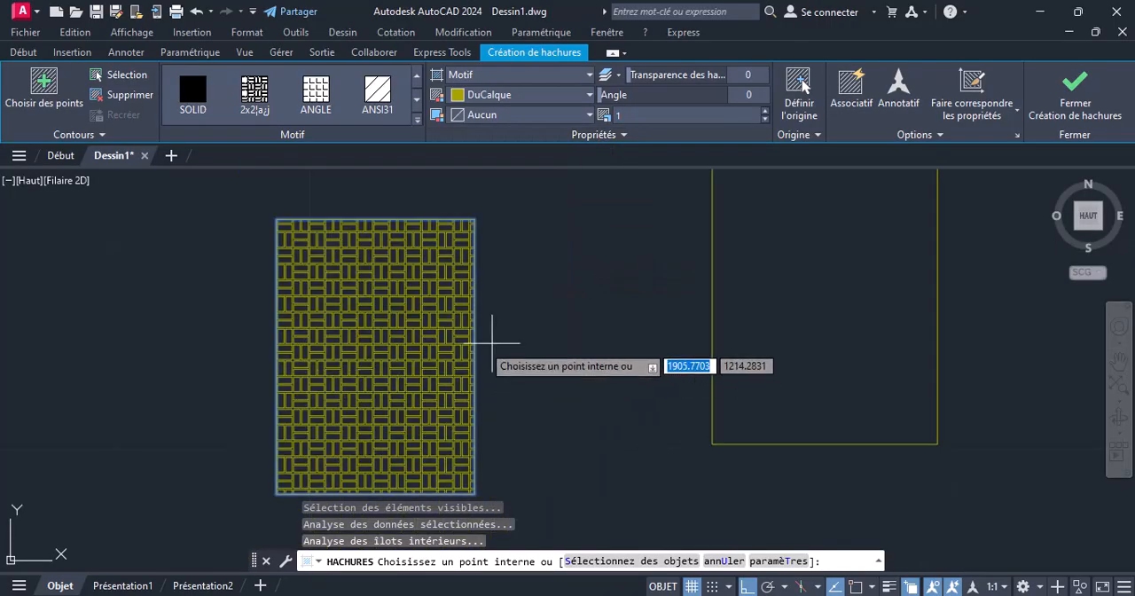
scroll(346, 461, down, 3)
scroll(341, 341, up, 2)
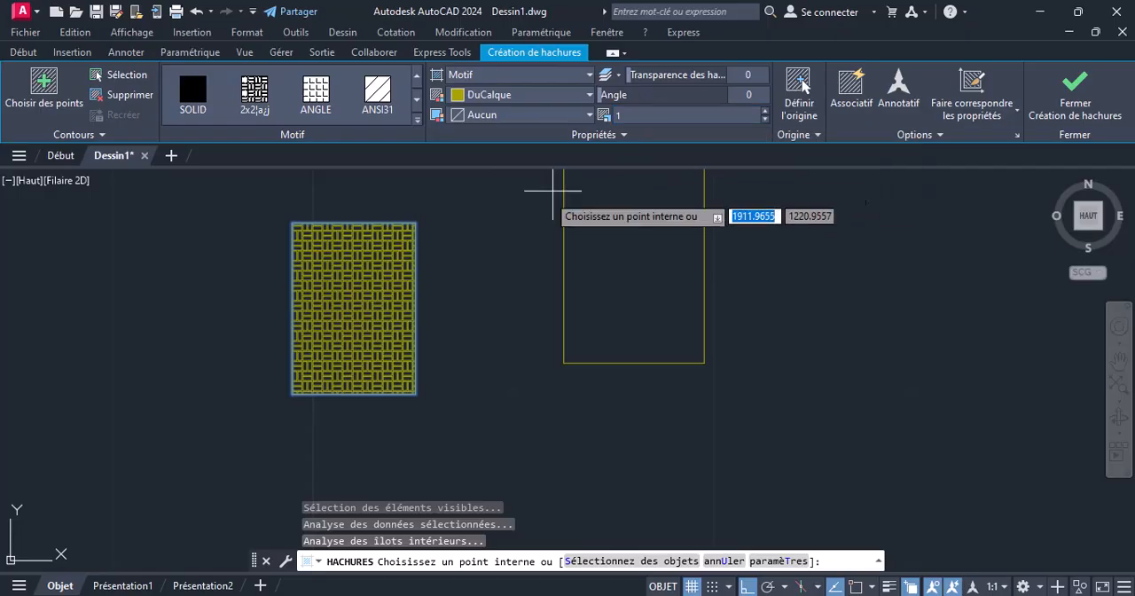
scroll(324, 402, down, 2)
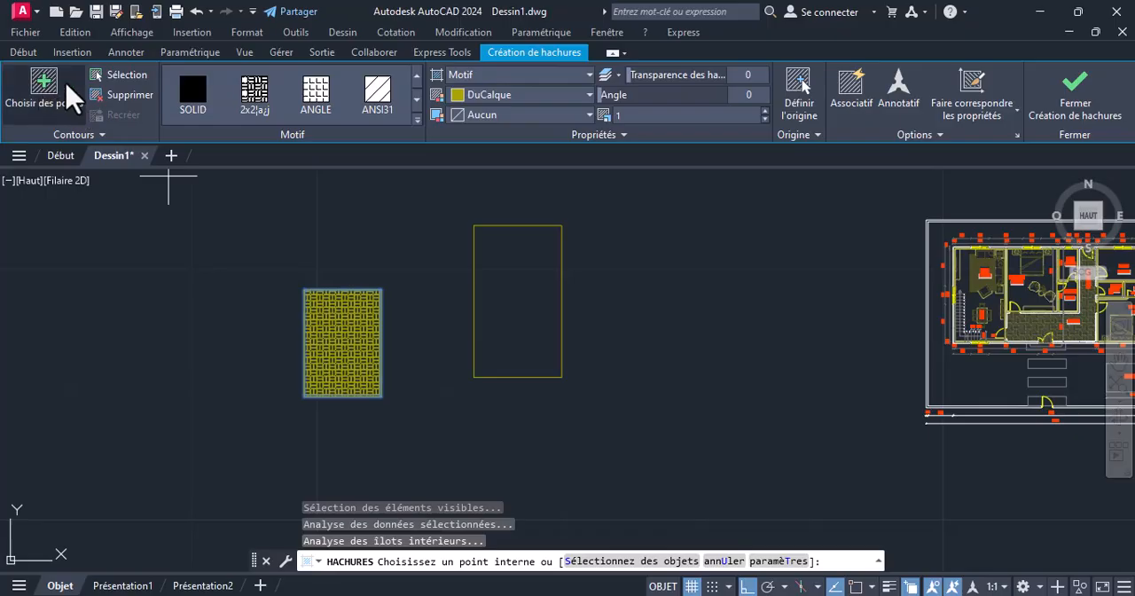
Add the taller rectangle to the hatch by selecting its outline as a boundary object, and end the Hatch command
click(118, 76)
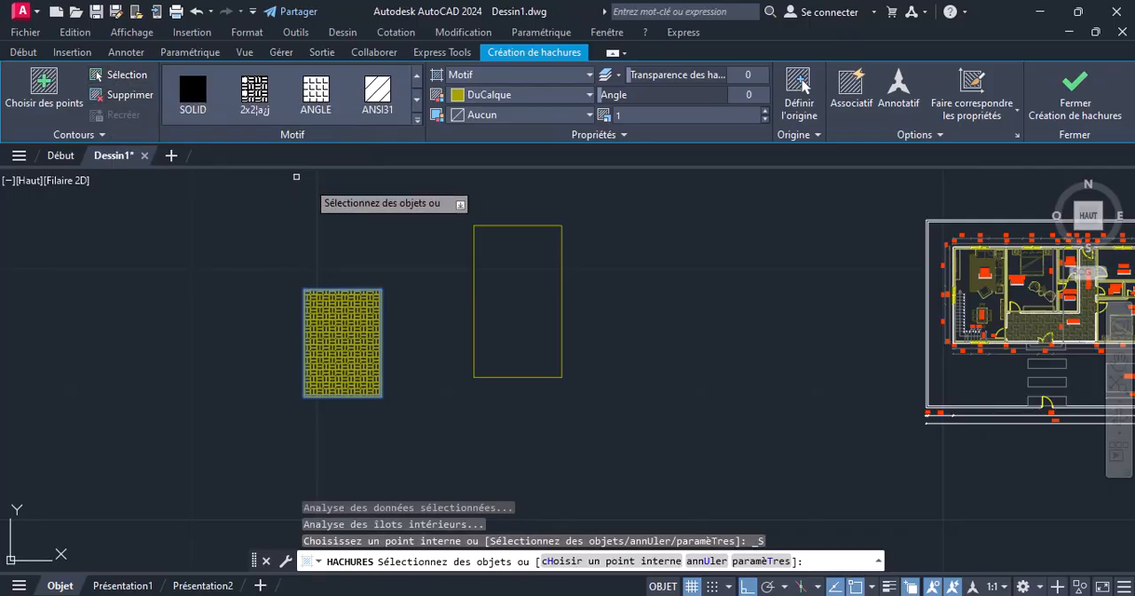
middle_drag(488, 274, 309, 319)
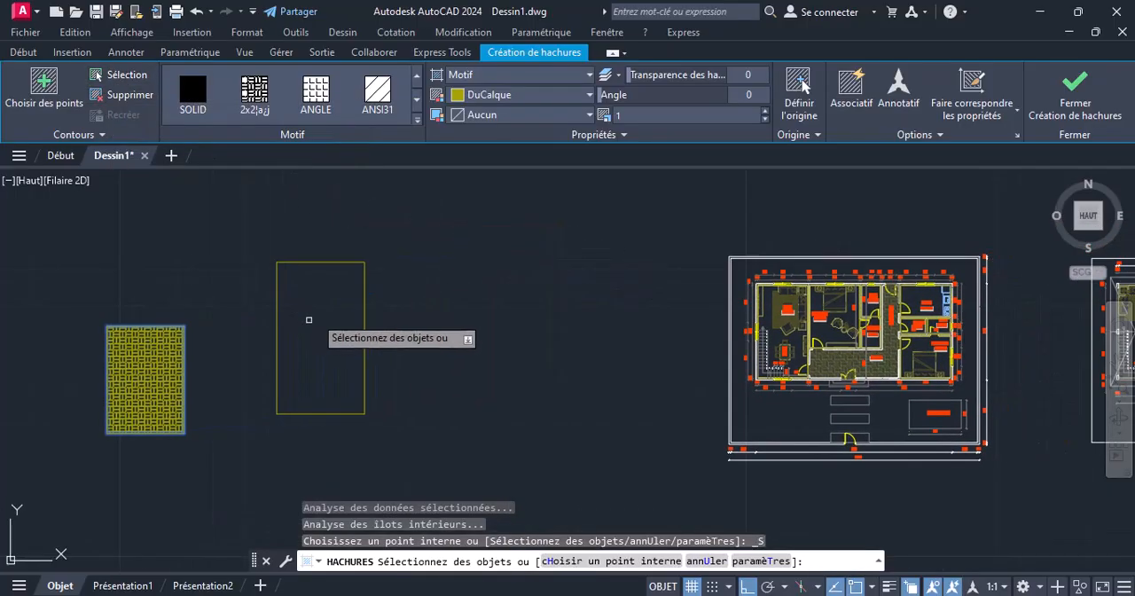
click(315, 263)
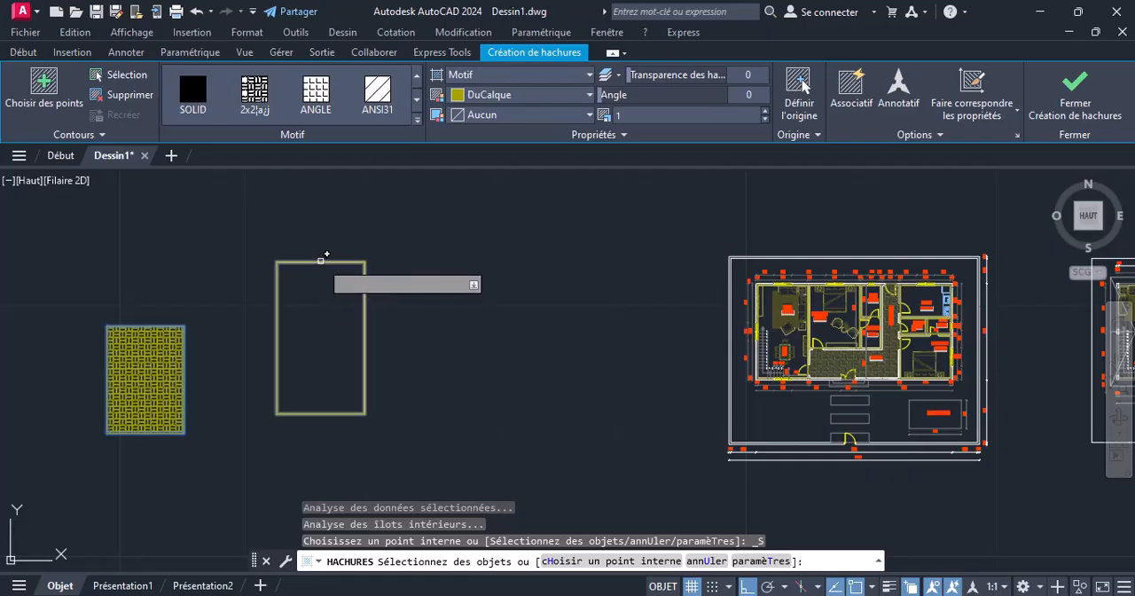
click(318, 263)
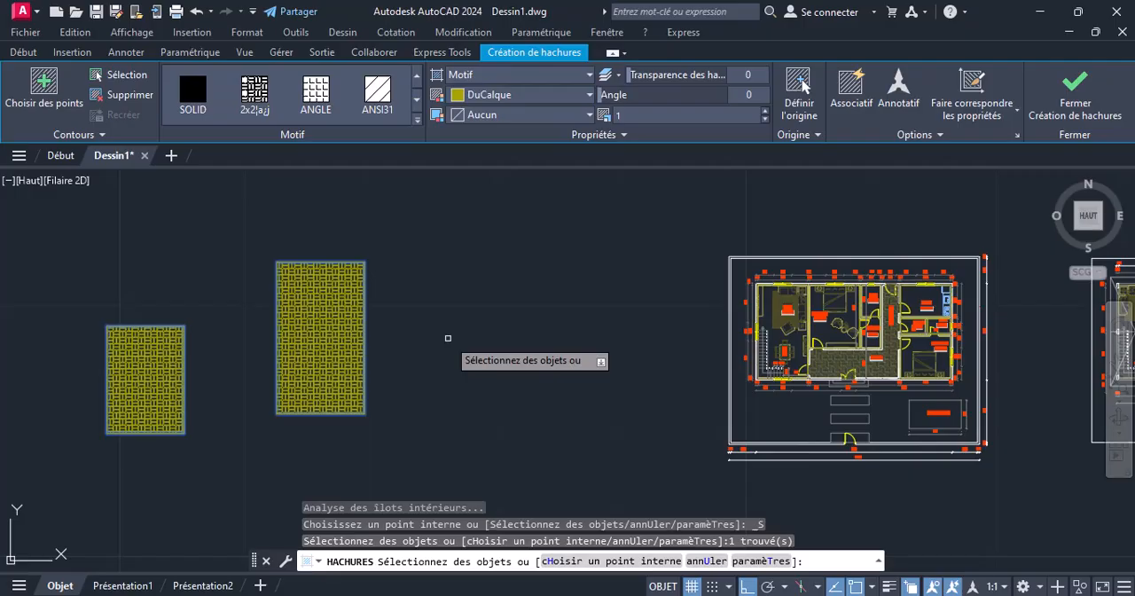
scroll(313, 407, up, 4)
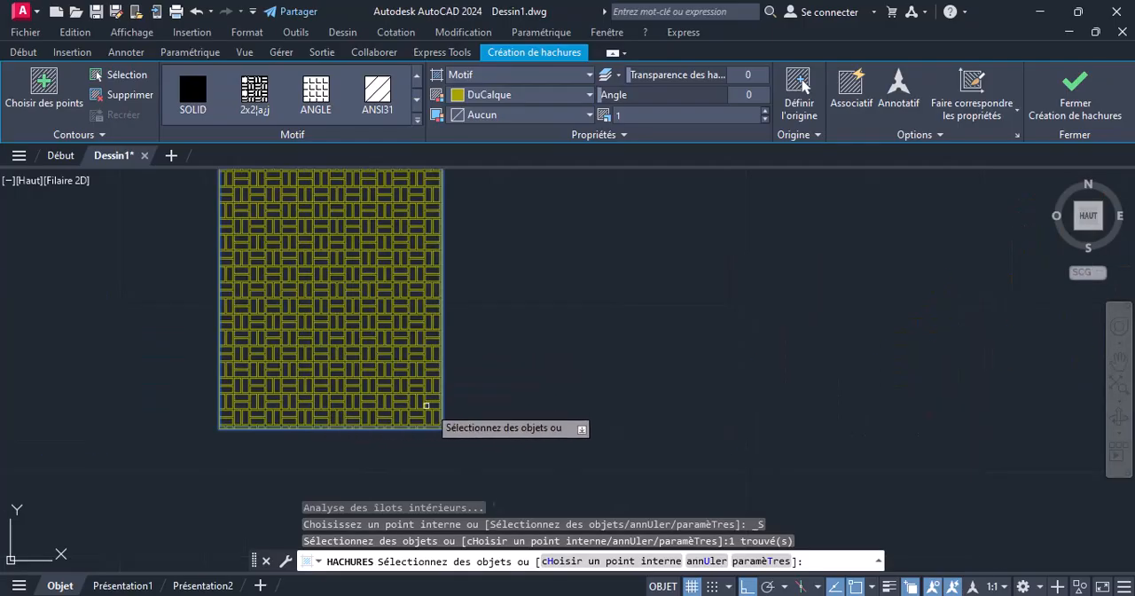
scroll(511, 405, down, 4)
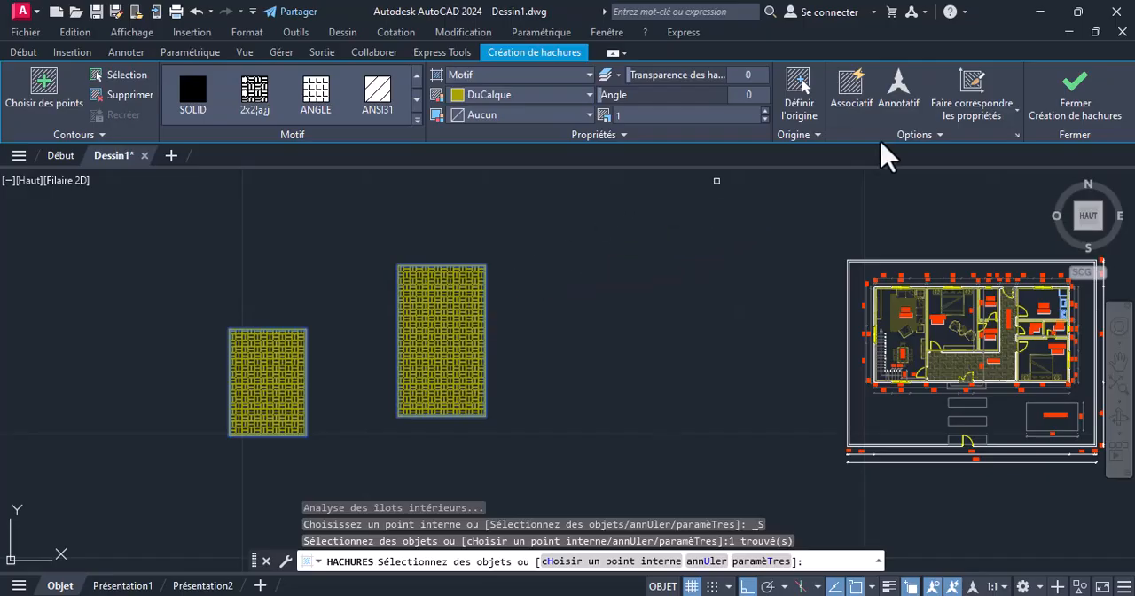
key(Escape)
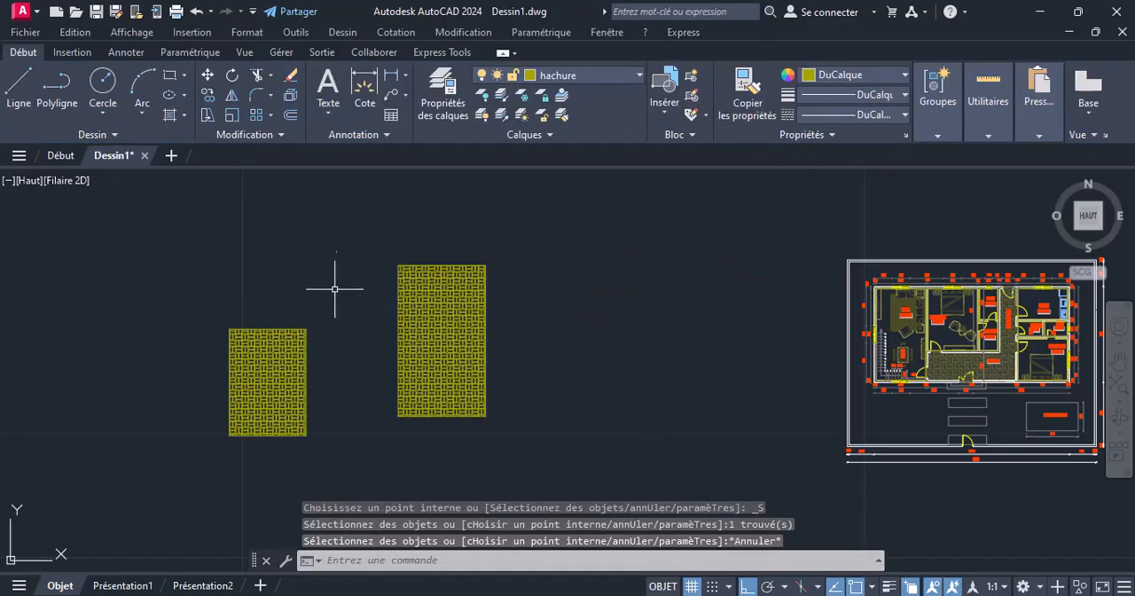
Draw a third, wider rectangle between the hatched rectangles and the floor plan
click(176, 91)
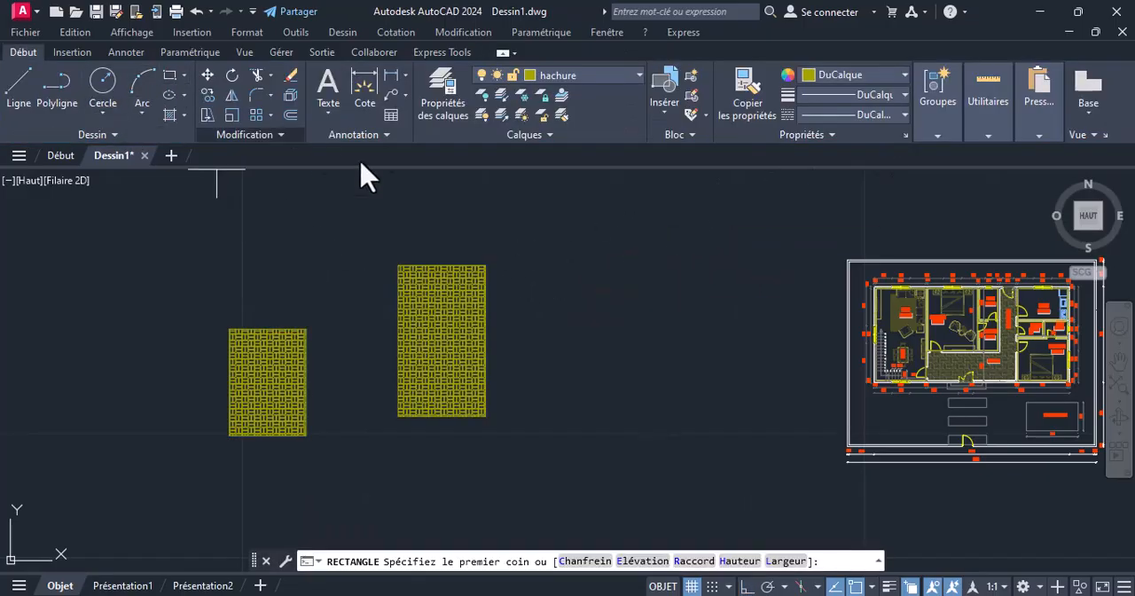
click(546, 264)
click(658, 423)
middle_drag(612, 351, 420, 359)
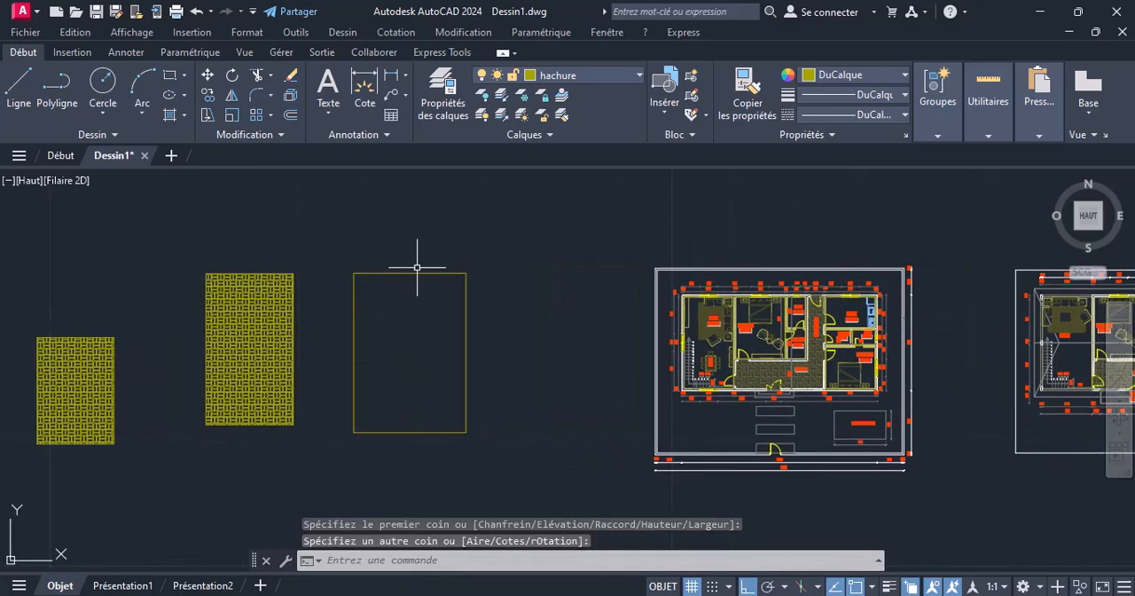
Hatch the third rectangle by selecting its outline, with the associative option on and the pattern scale at 1
click(170, 115)
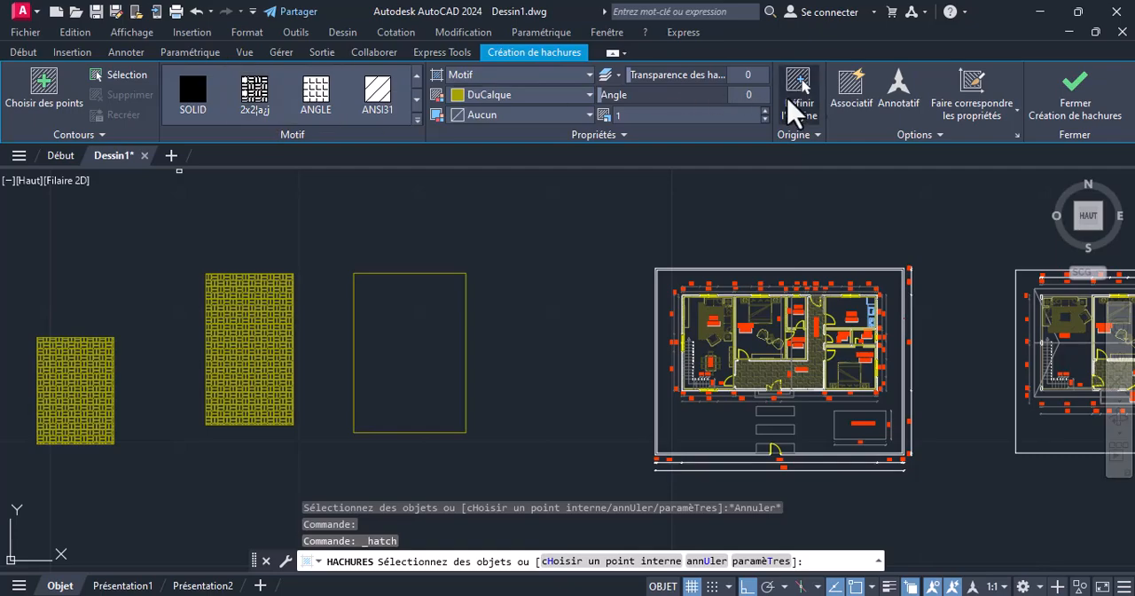
click(850, 96)
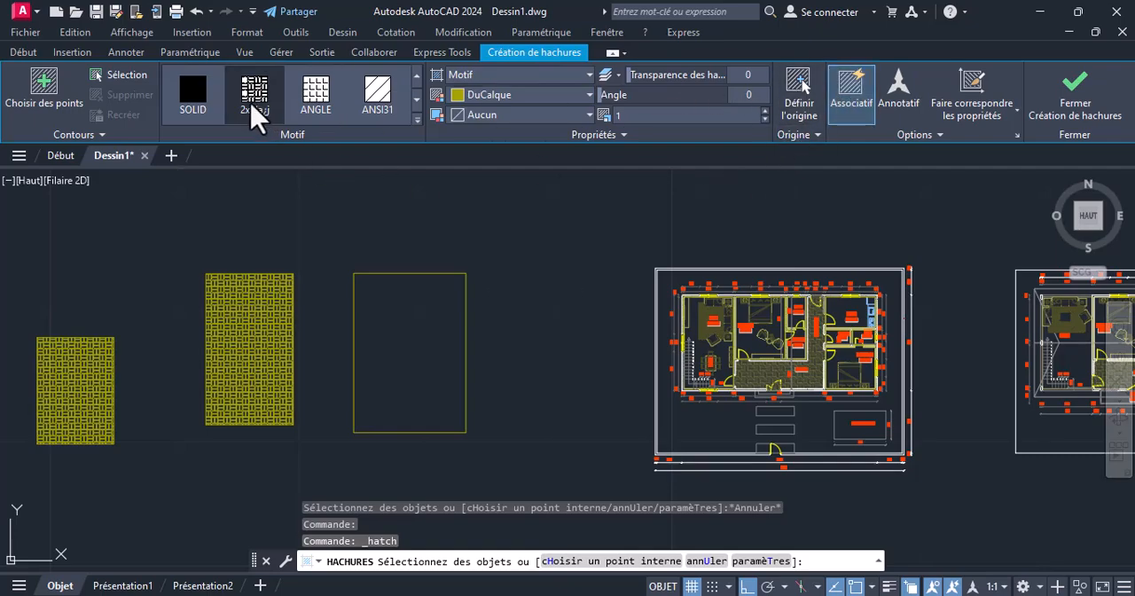
click(96, 75)
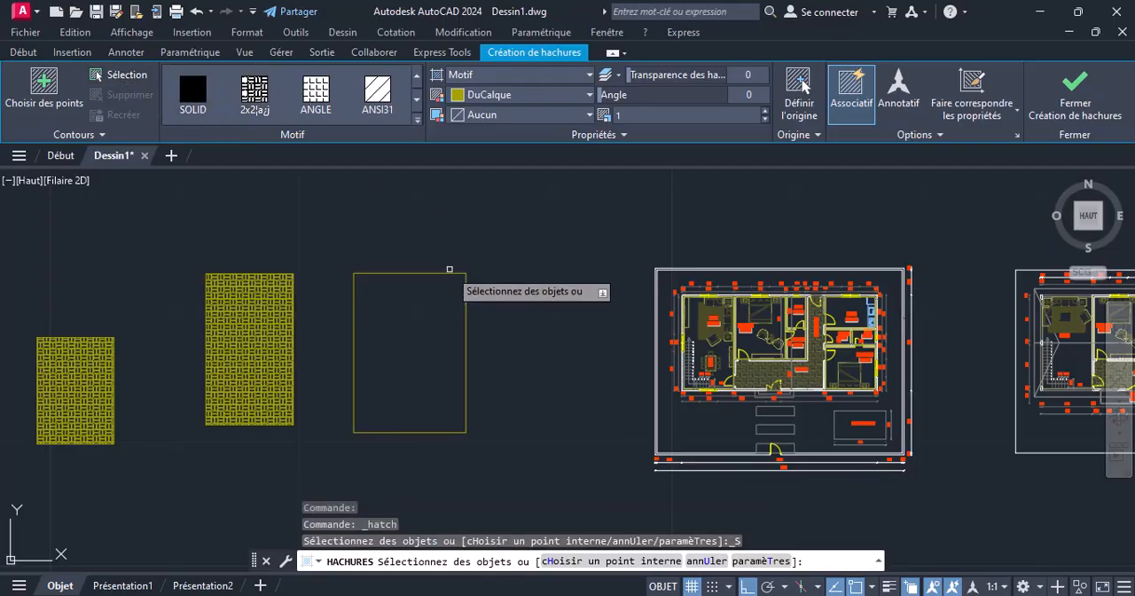
click(448, 271)
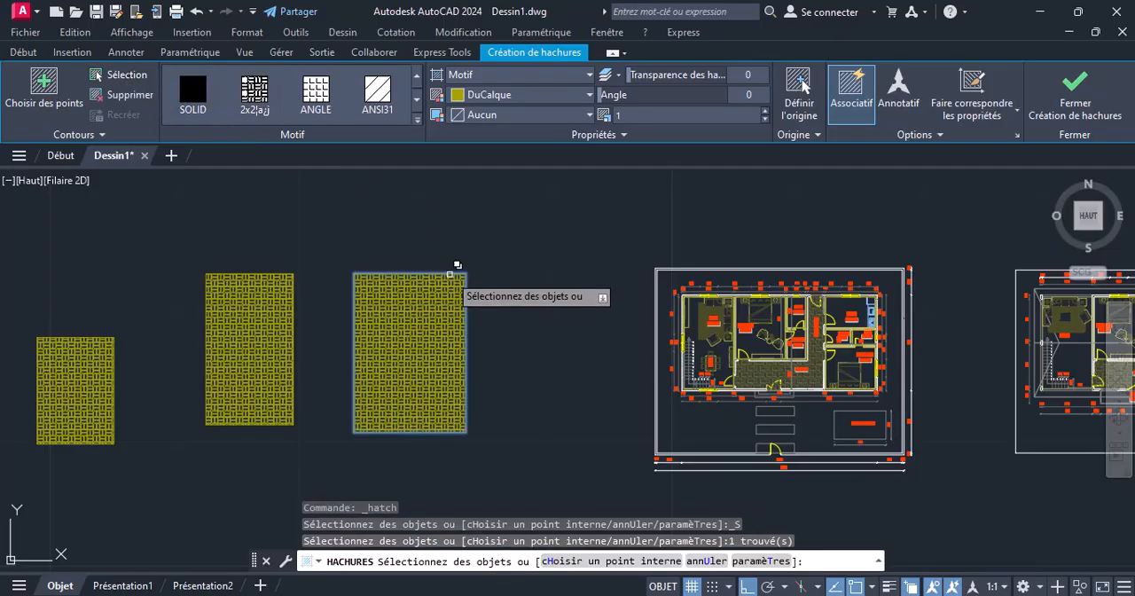
key(Return)
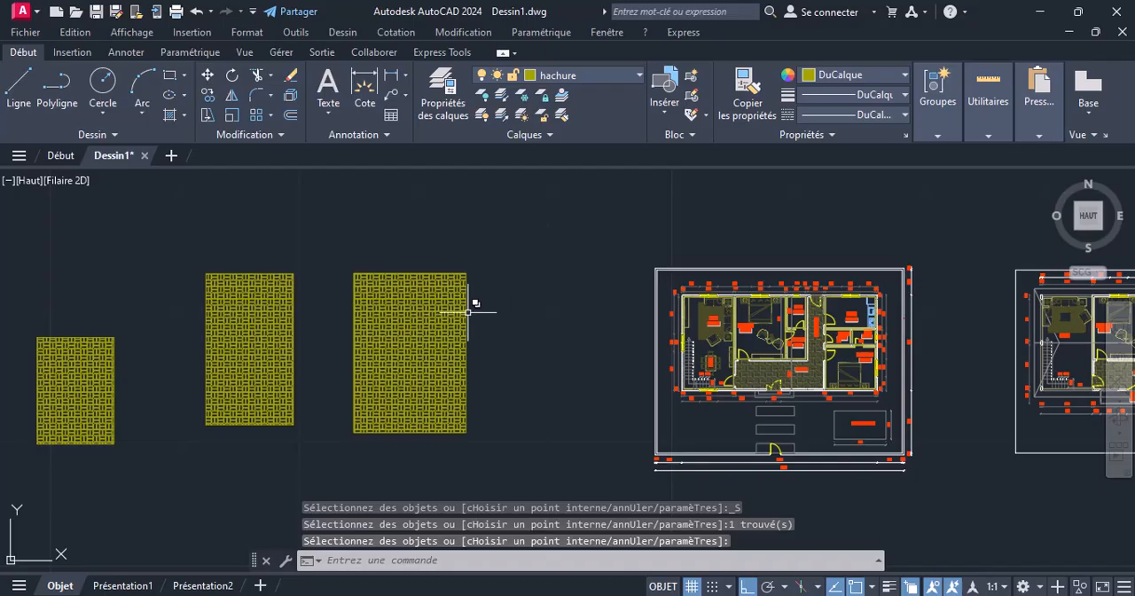
key(Escape)
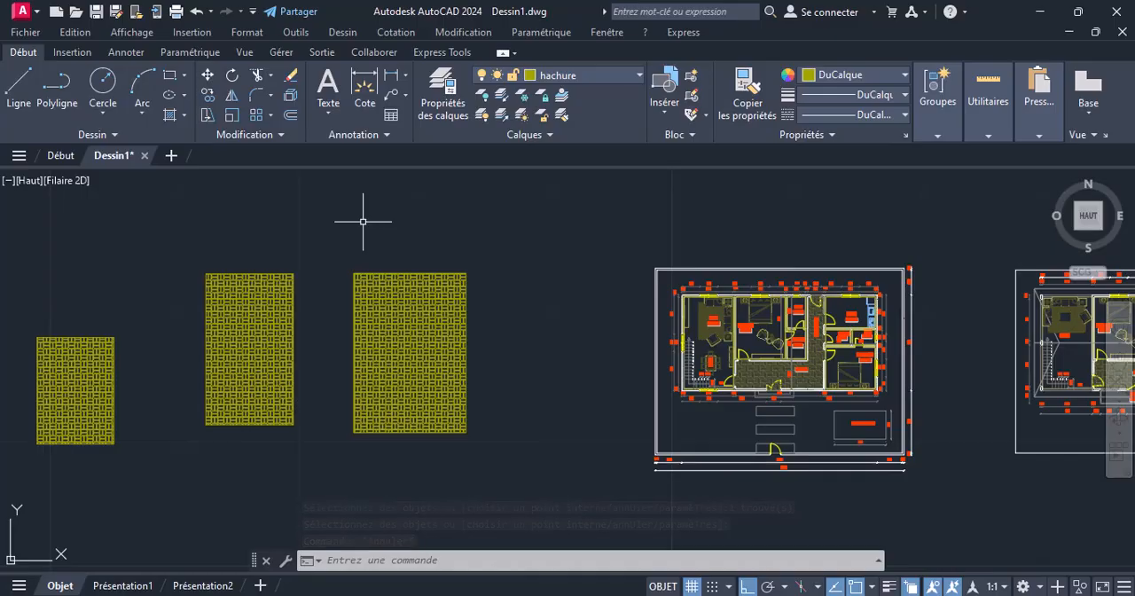
Stretch the middle rectangle's polyline outline upward by its top edge to test its hatch, and clear the selection
click(278, 271)
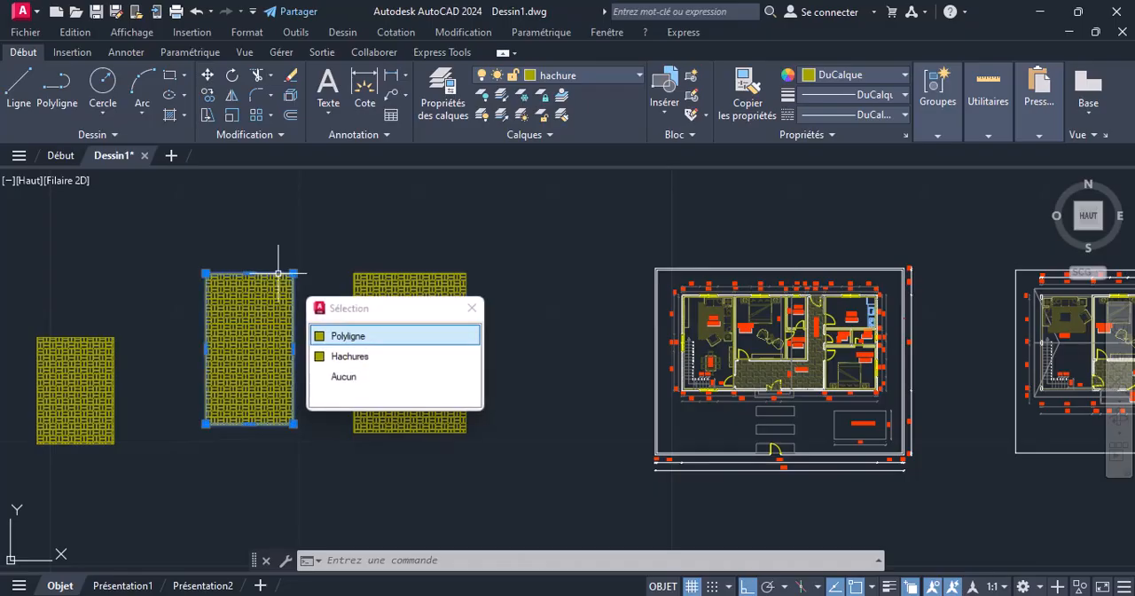
click(342, 337)
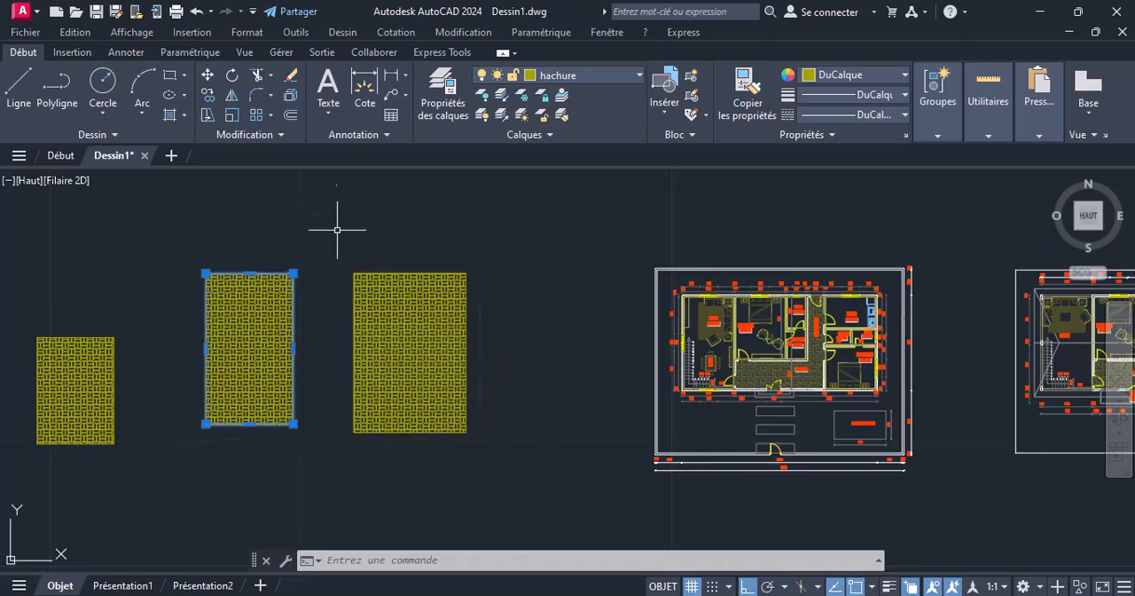
click(250, 273)
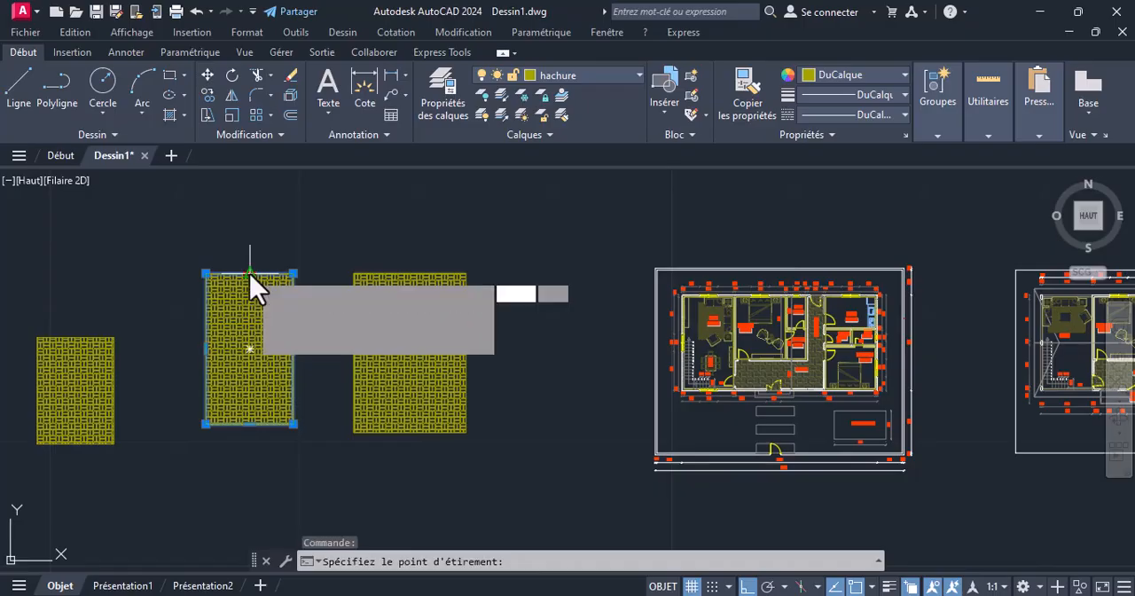
click(250, 218)
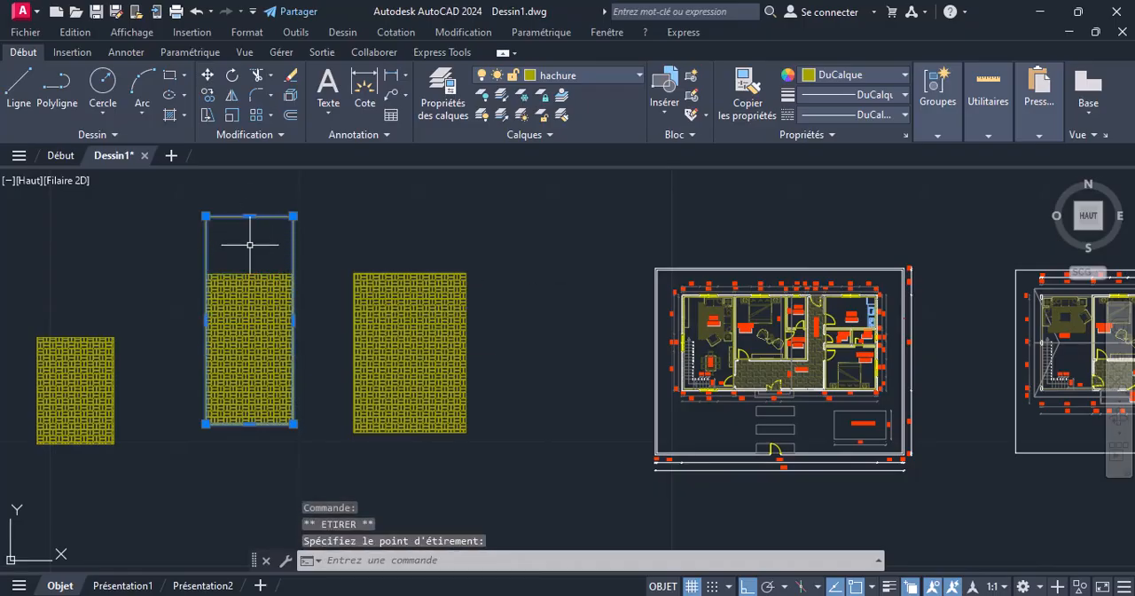
key(Escape)
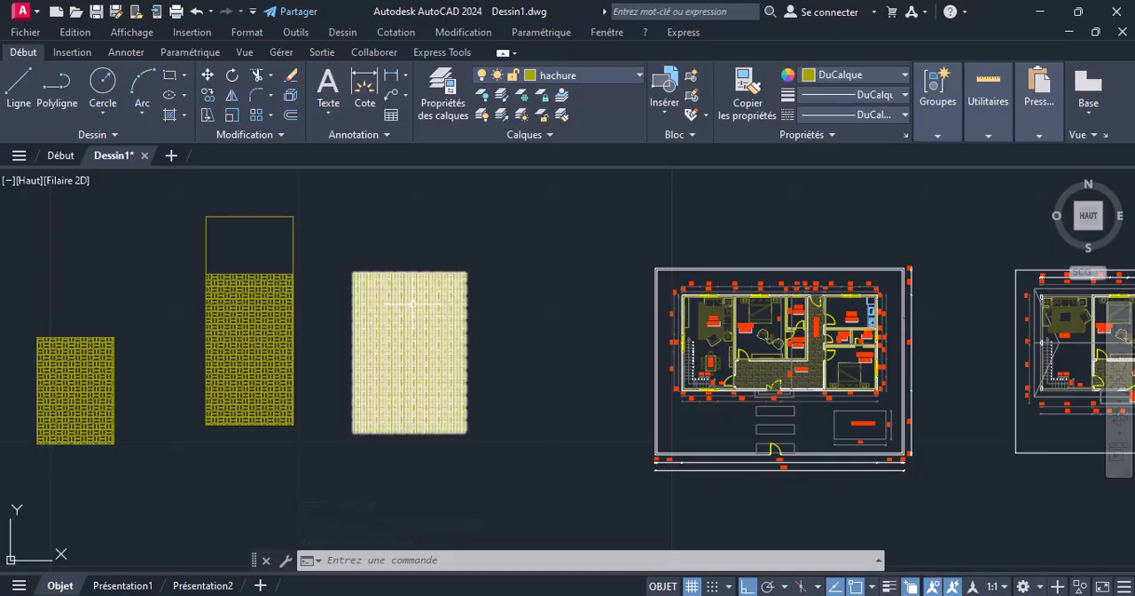
Stretch the third rectangle's outline upward about 4.7 units and extend its right edge outward to test the associative hatch
click(417, 272)
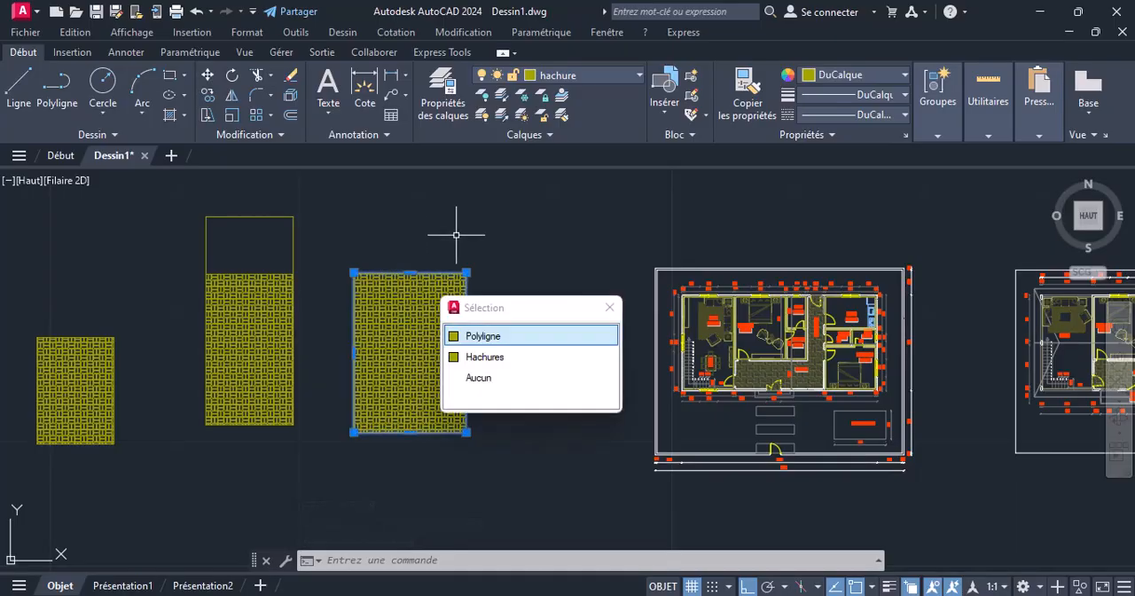
click(410, 272)
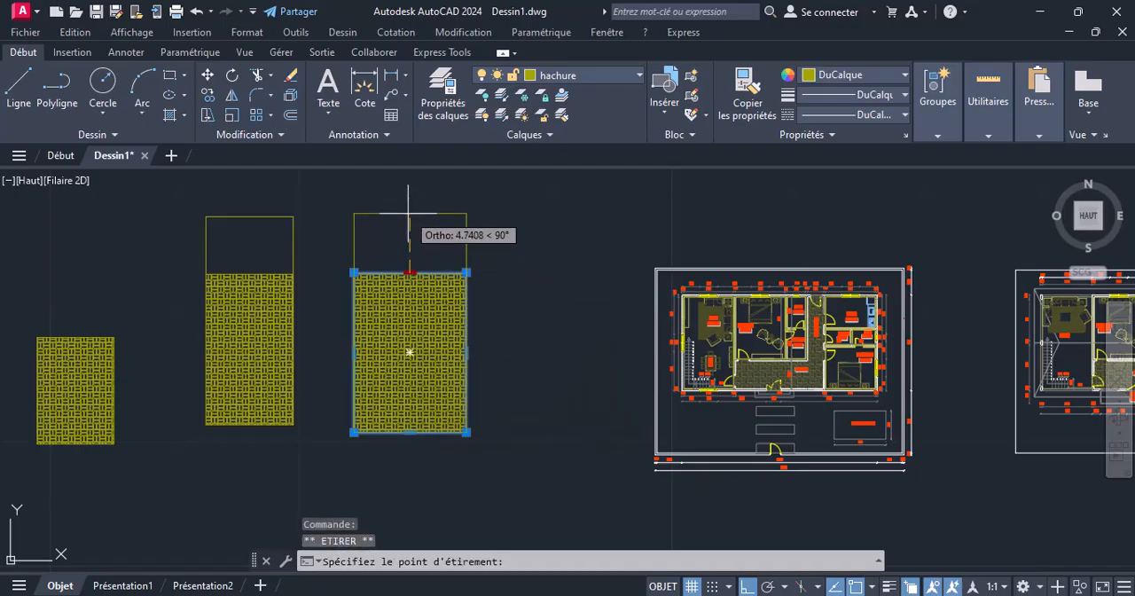
click(409, 213)
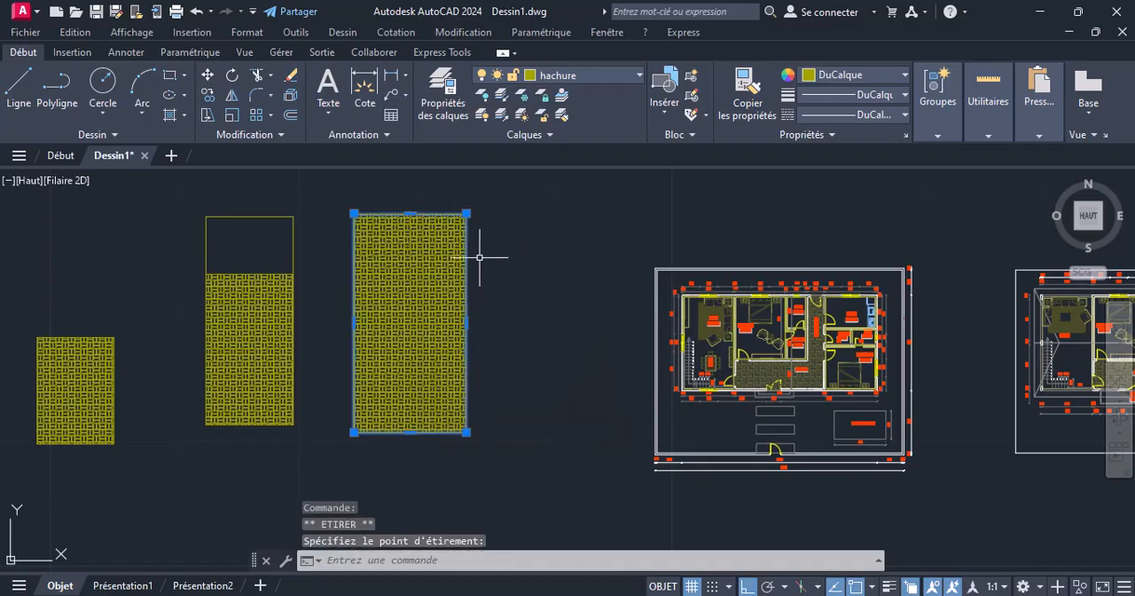
click(467, 323)
click(542, 323)
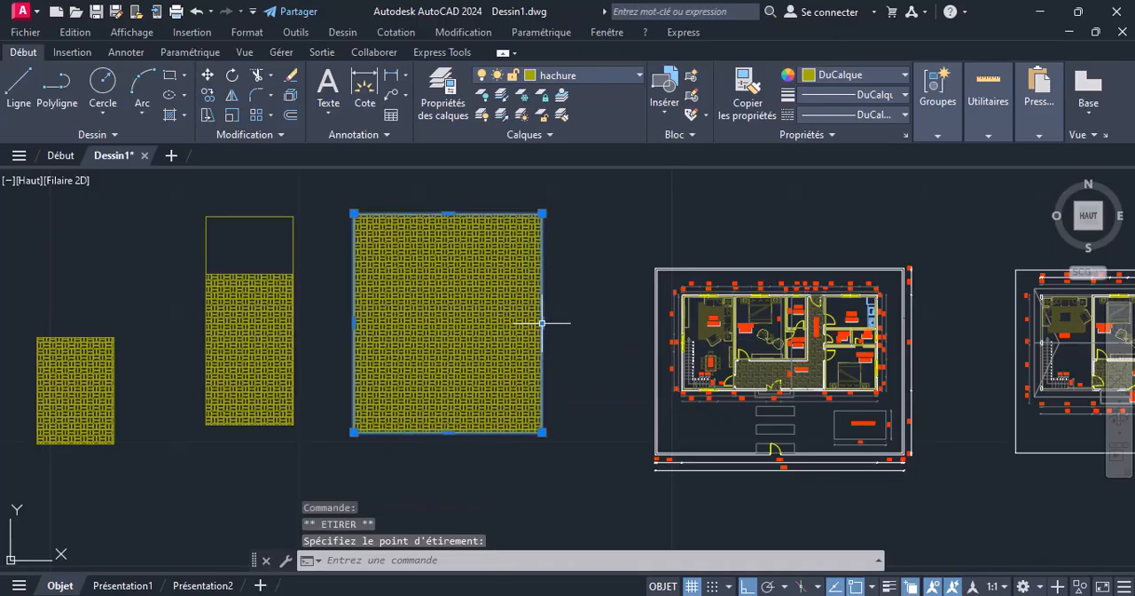
click(401, 467)
key(Escape)
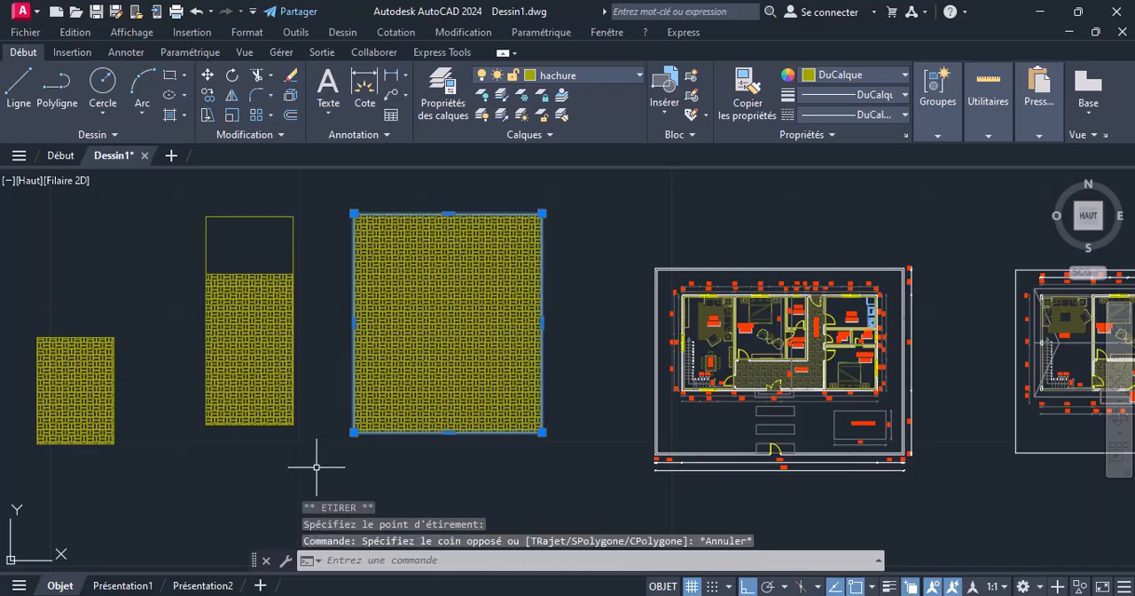
key(Escape)
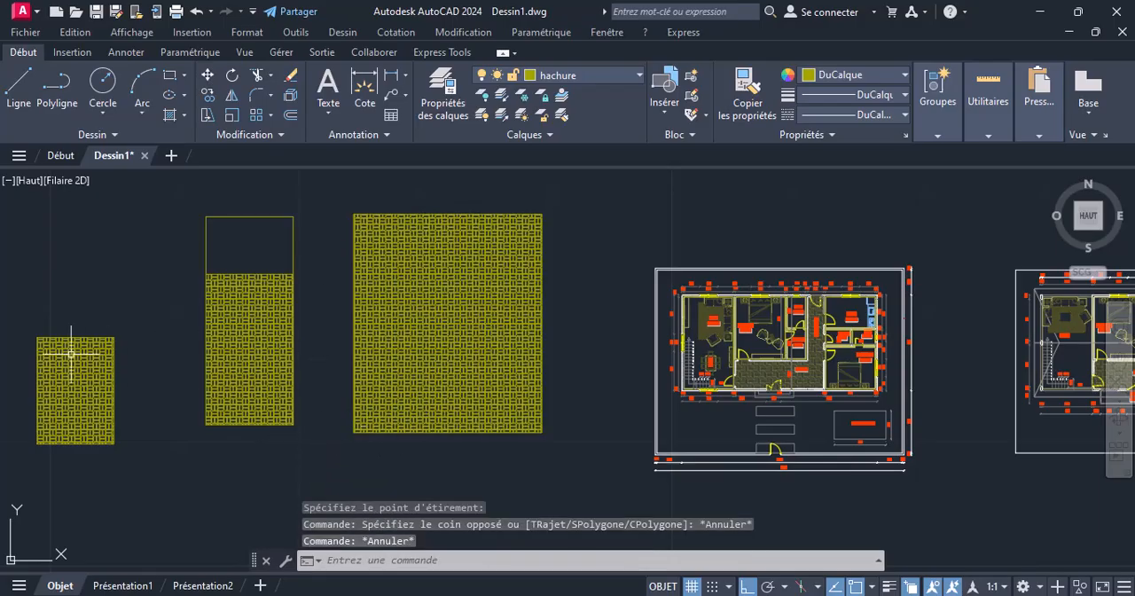
Set the transparency of the third rectangle's hatch to 73
click(451, 326)
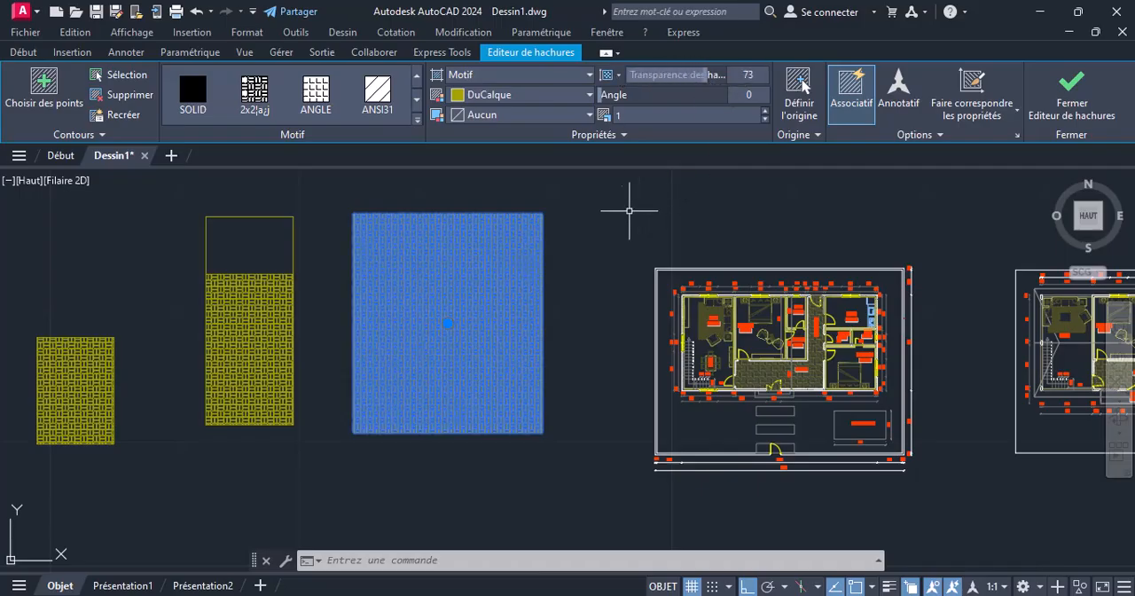
key(Return)
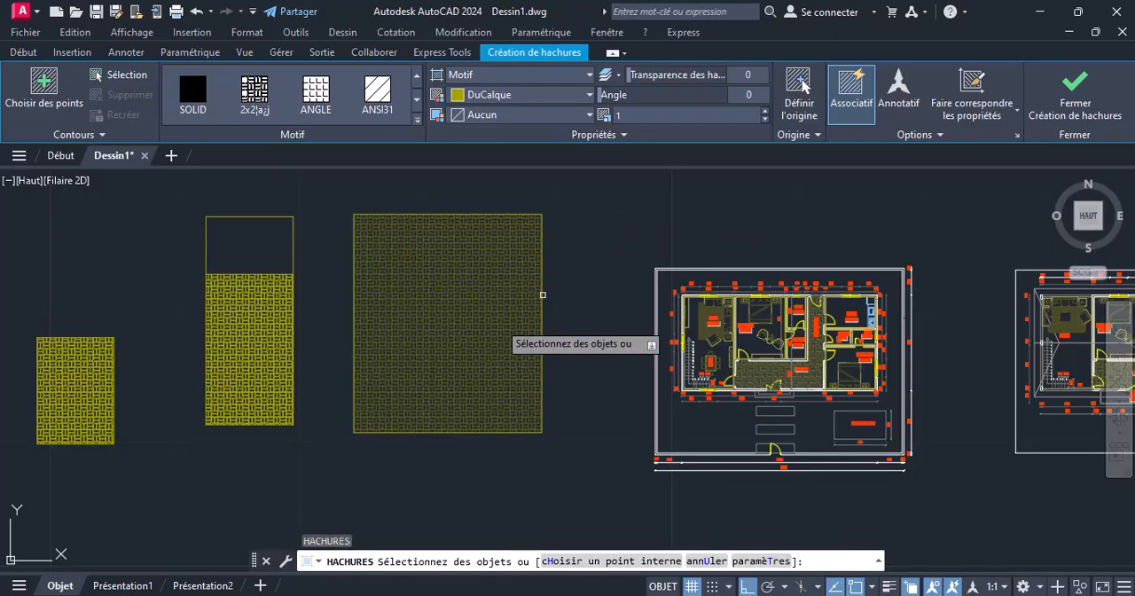
scroll(350, 287, up, 2)
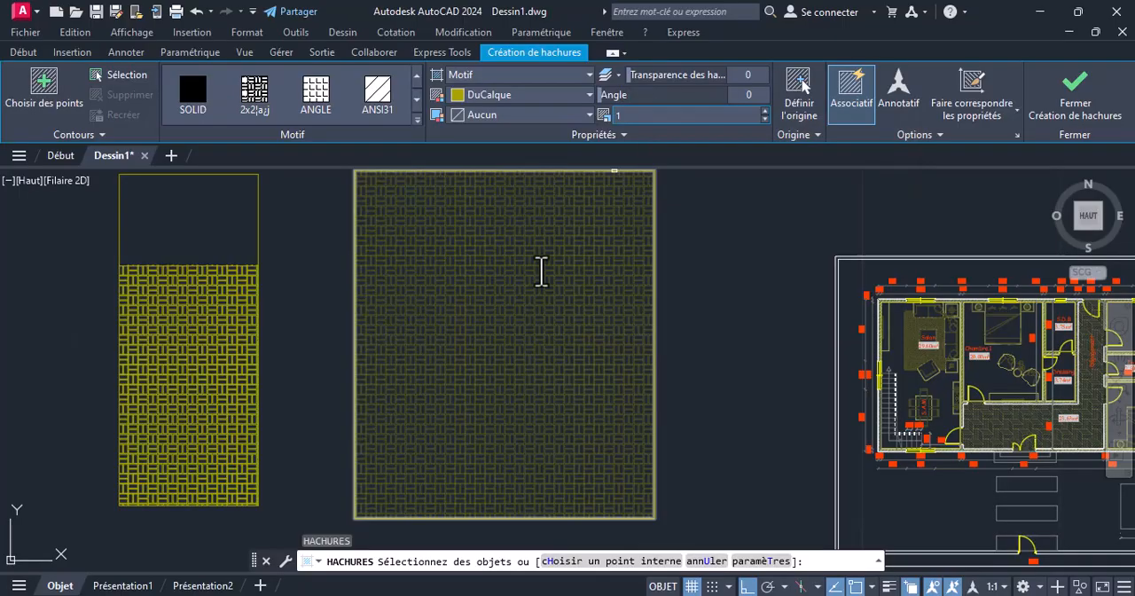
scroll(355, 518, up, 4)
scroll(355, 337, down, 2)
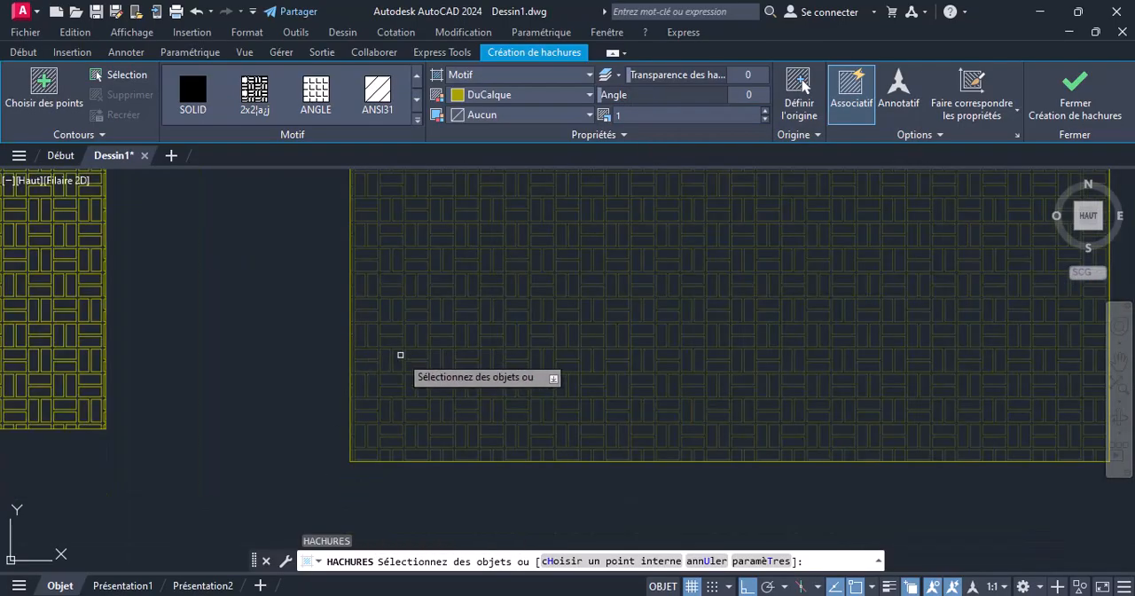
scroll(396, 384, down, 2)
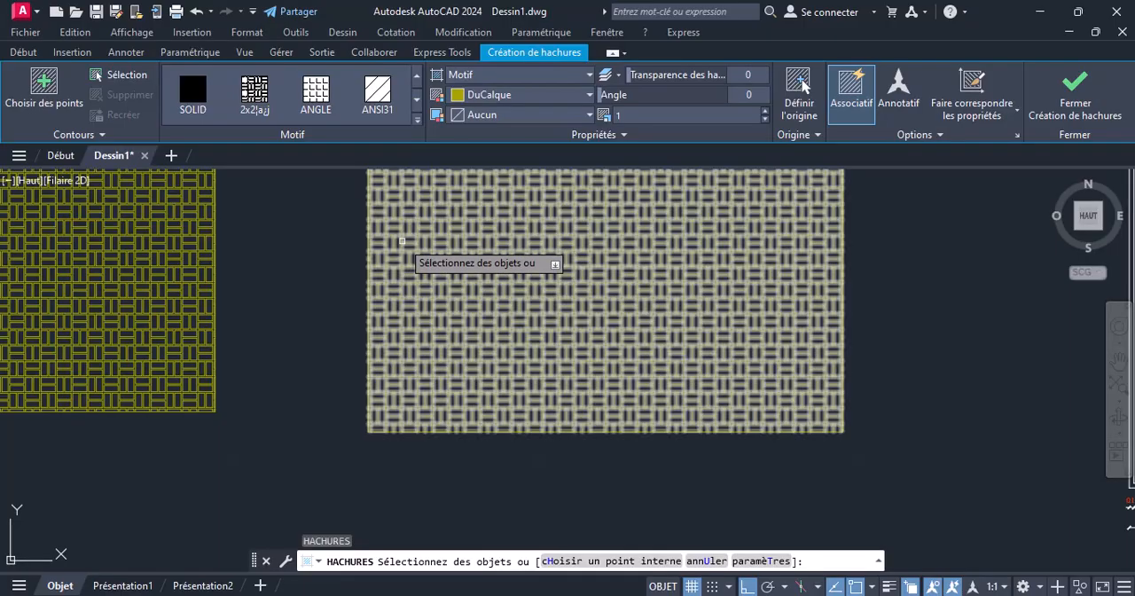
scroll(402, 255, up, 2)
scroll(404, 309, down, 3)
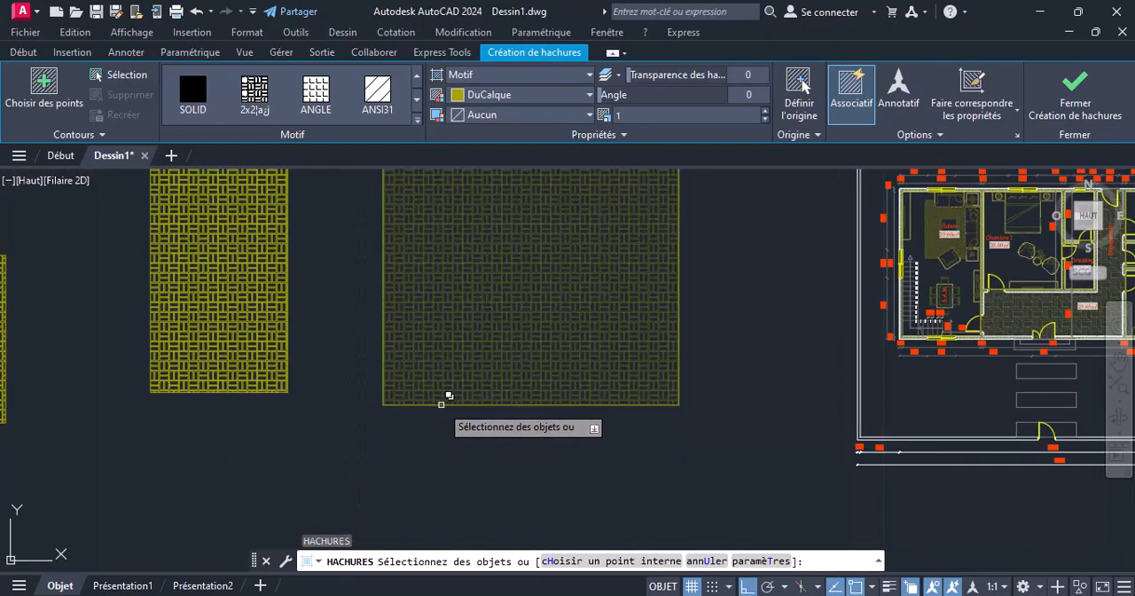
click(584, 219)
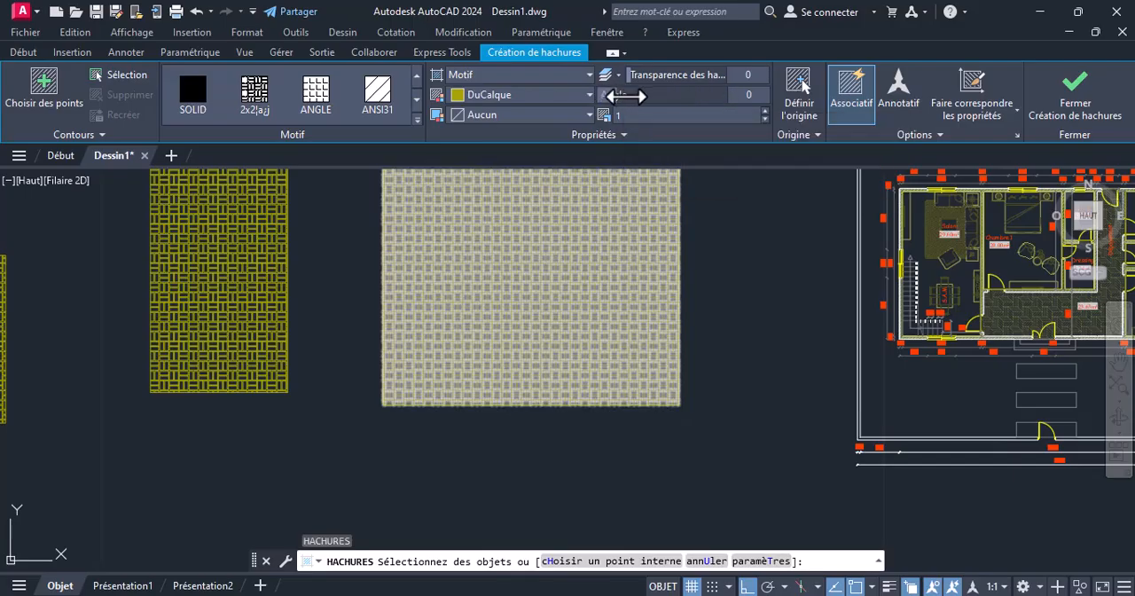
scroll(578, 276, up, 4)
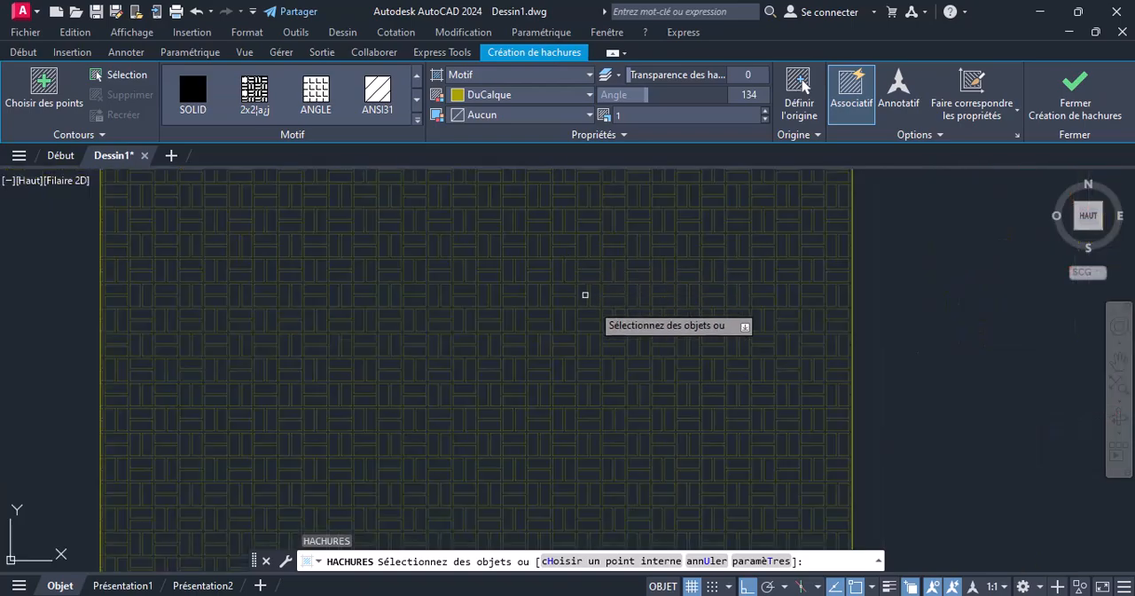
scroll(637, 290, down, 4)
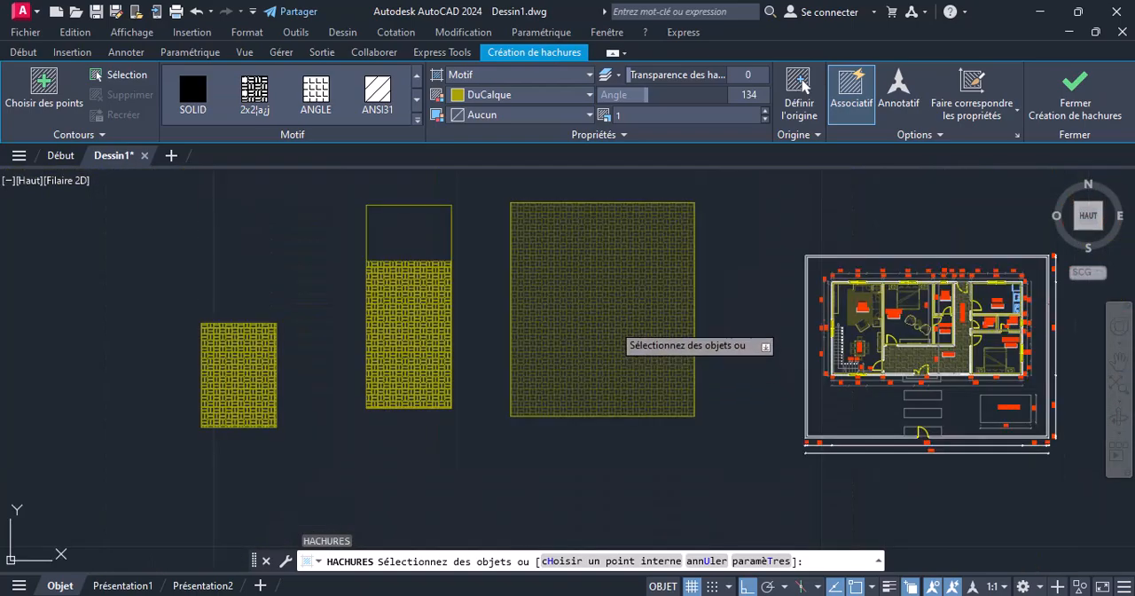
click(590, 301)
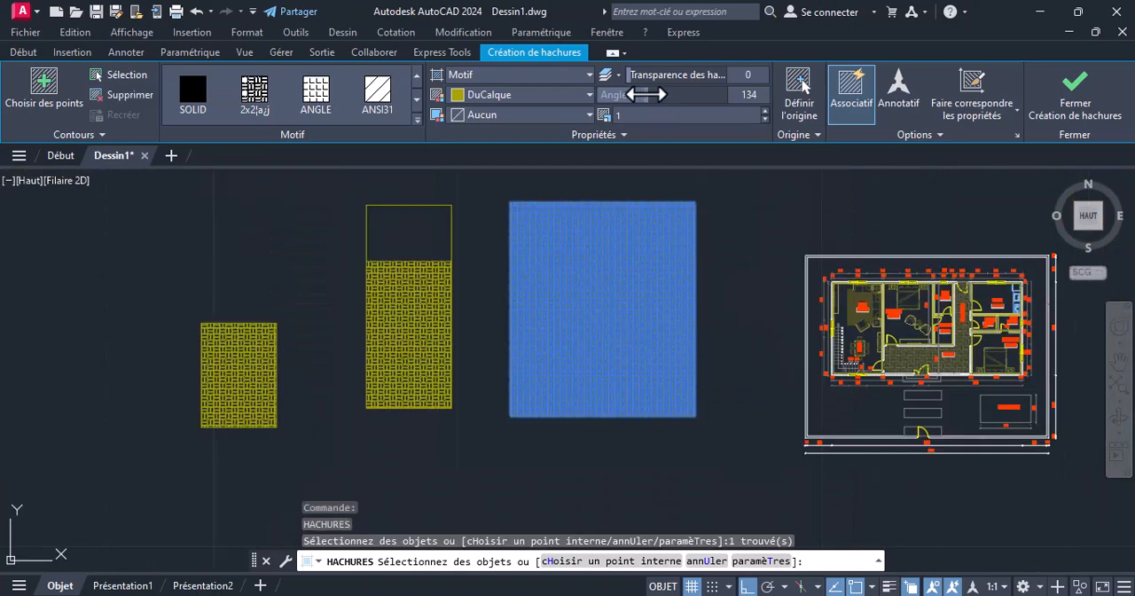
scroll(640, 291, up, 5)
click(640, 289)
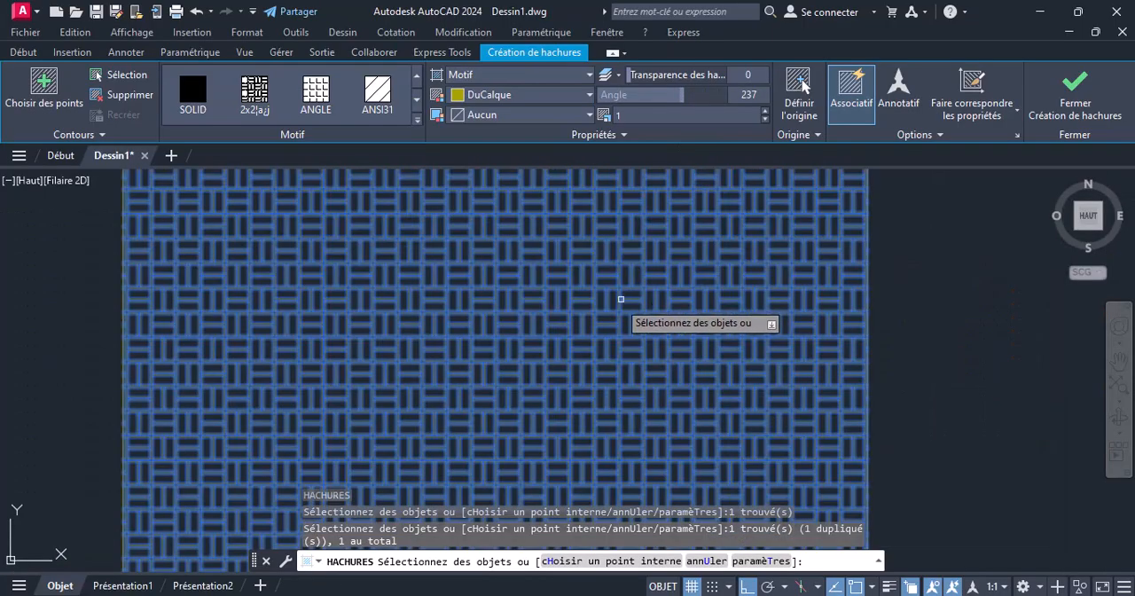
key(Escape)
Try other pattern angles on the third rectangle's hatch and set the angle back to 0
click(591, 228)
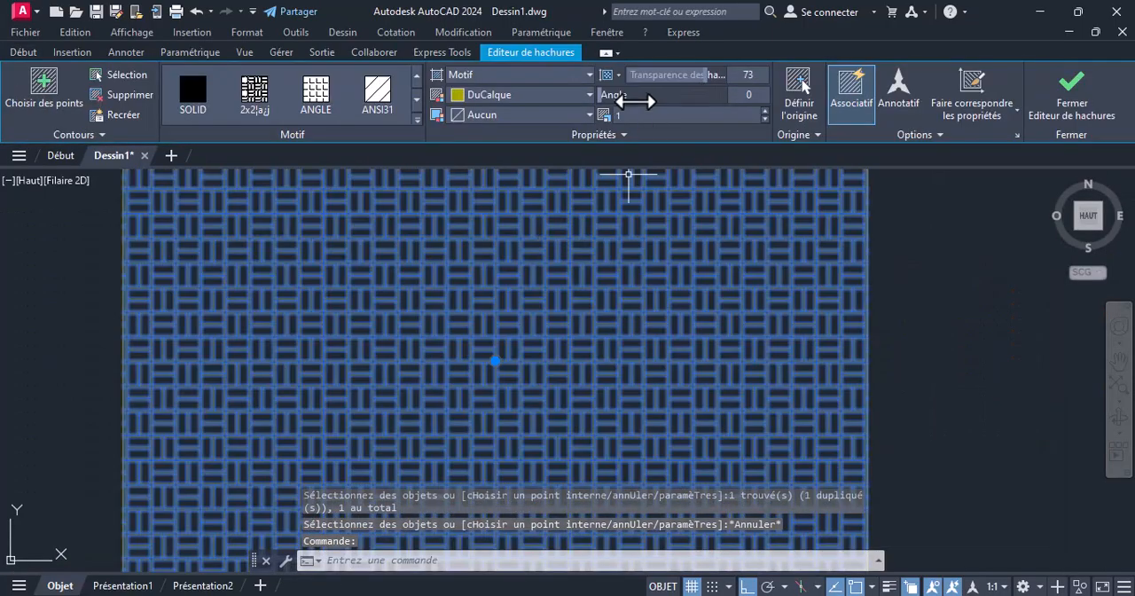
drag(618, 94, 695, 102)
drag(696, 103, 612, 96)
scroll(632, 191, down, 2)
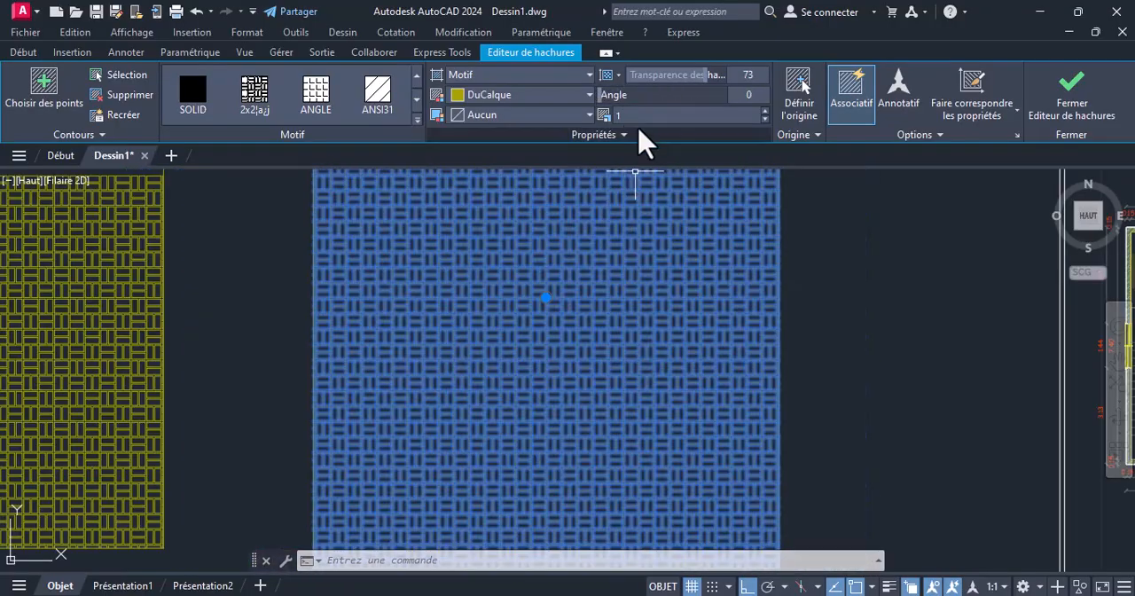
click(923, 279)
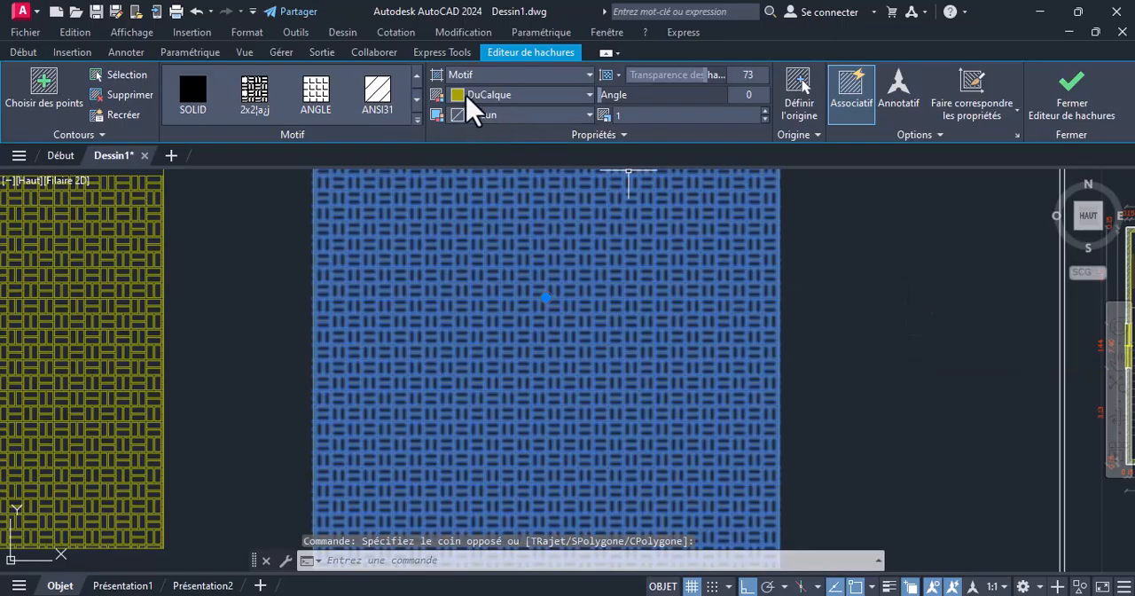
Set the colour of the third rectangle's hatch to red 237,31,36 and deselect it
click(589, 95)
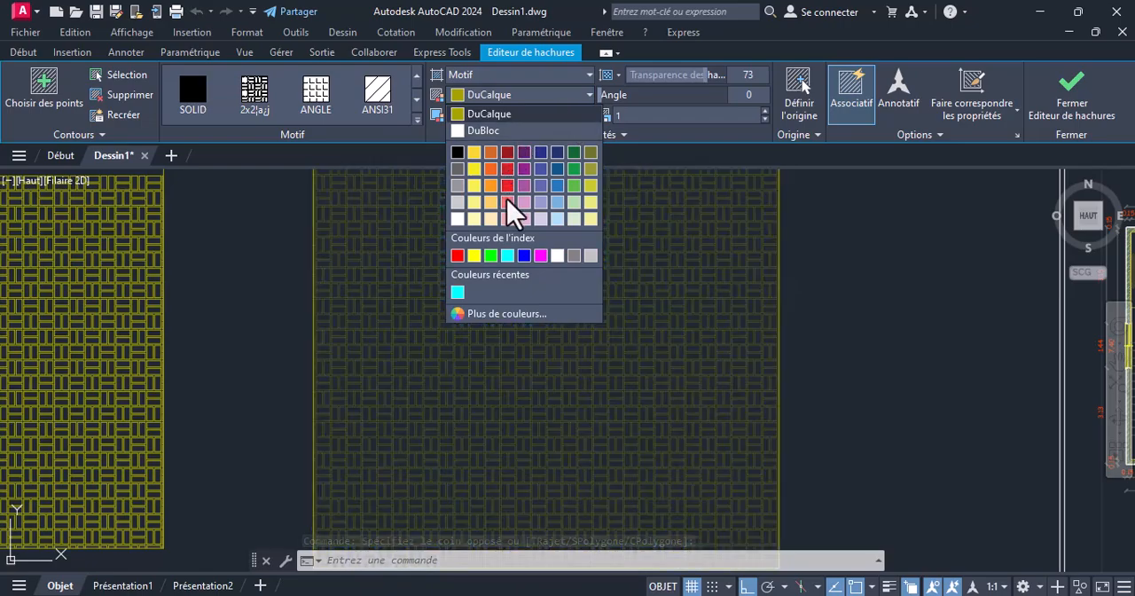
click(507, 185)
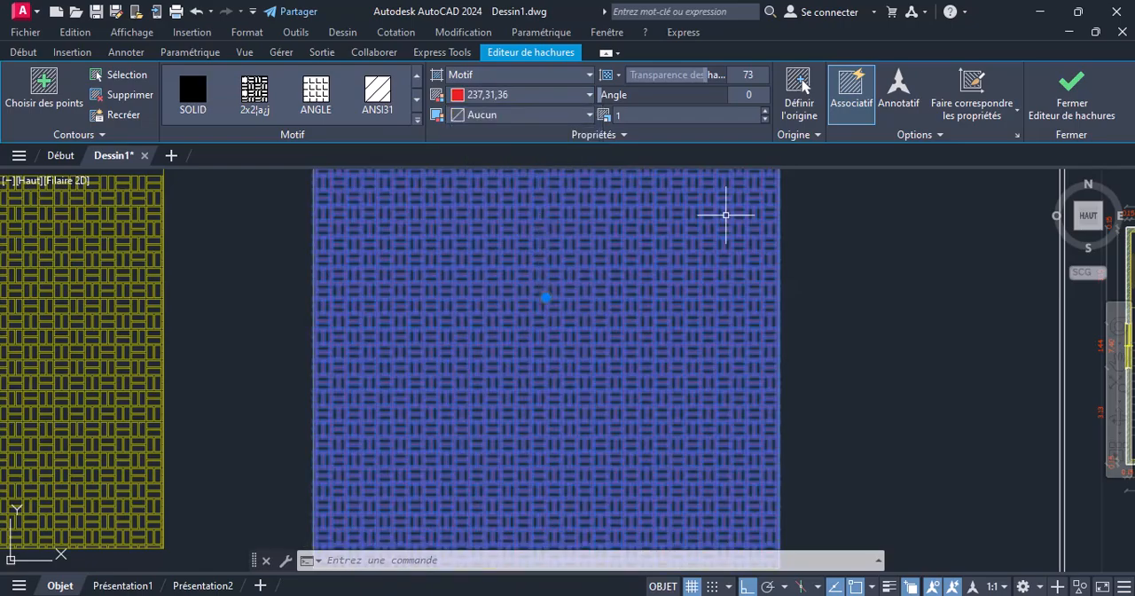
click(792, 208)
key(Escape)
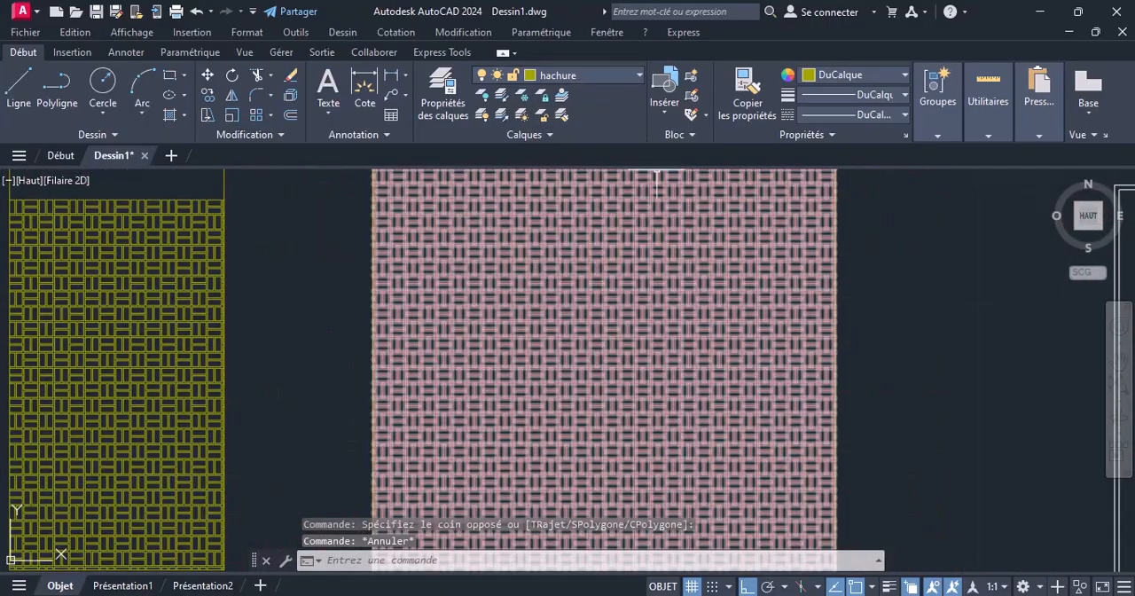
Set the colour of the third rectangle's hatch to yellow 248,215,49 and deselect it
click(606, 305)
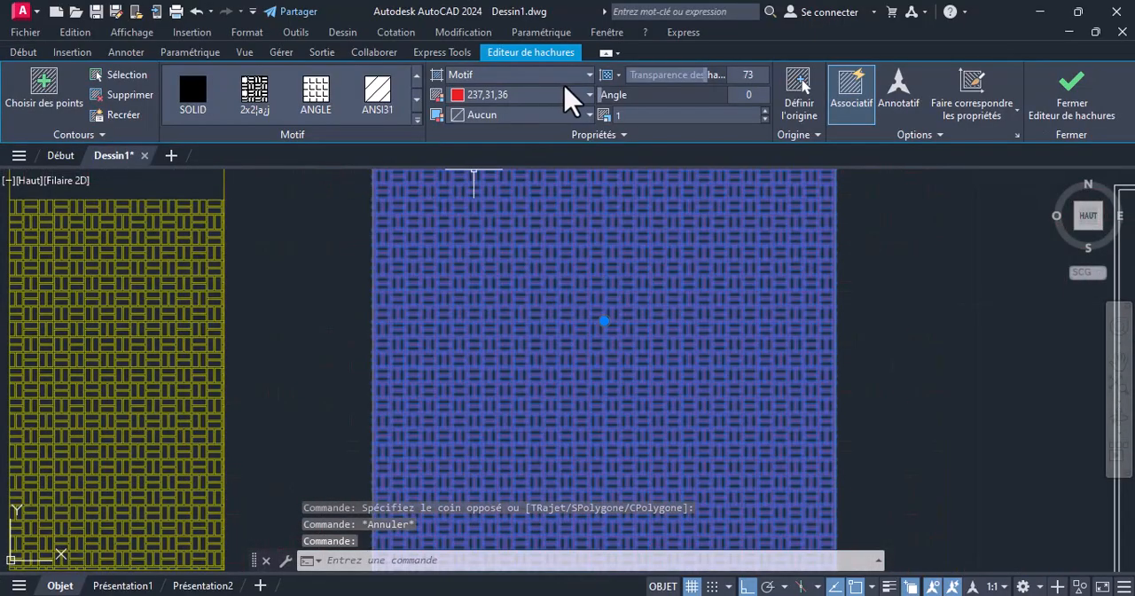
click(580, 94)
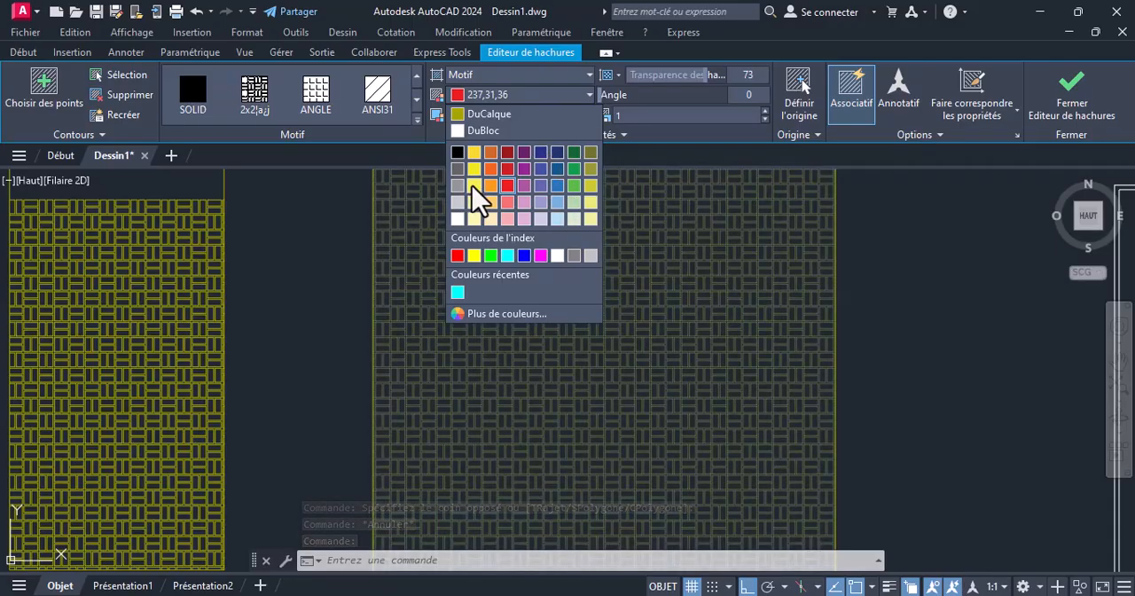
click(473, 152)
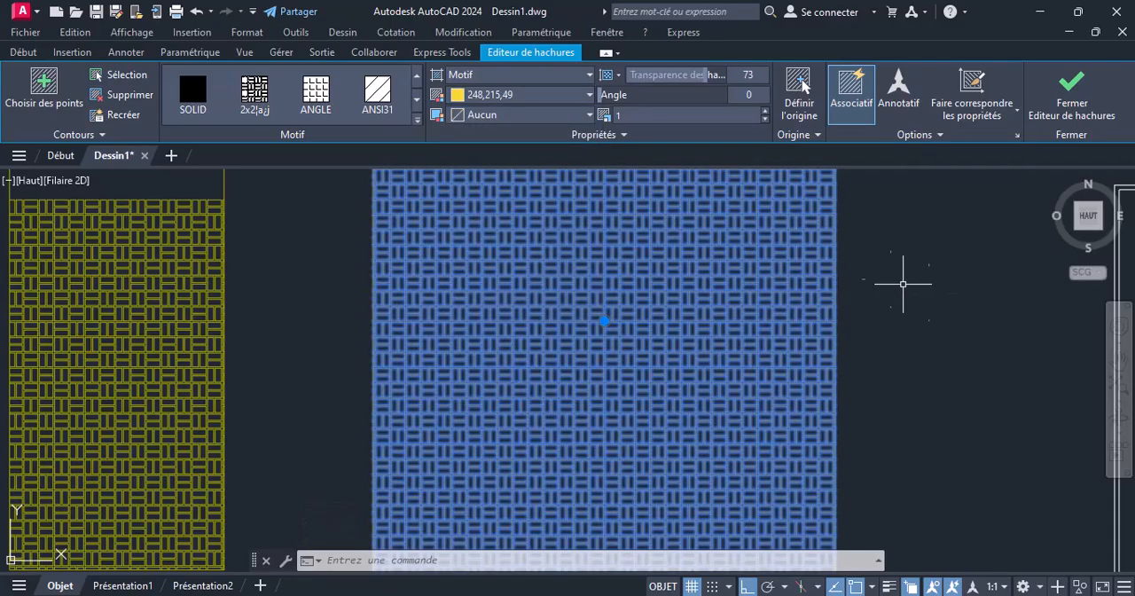
key(Escape)
Set the transparency of the third rectangle's hatch to 0 and clear the selection
click(699, 284)
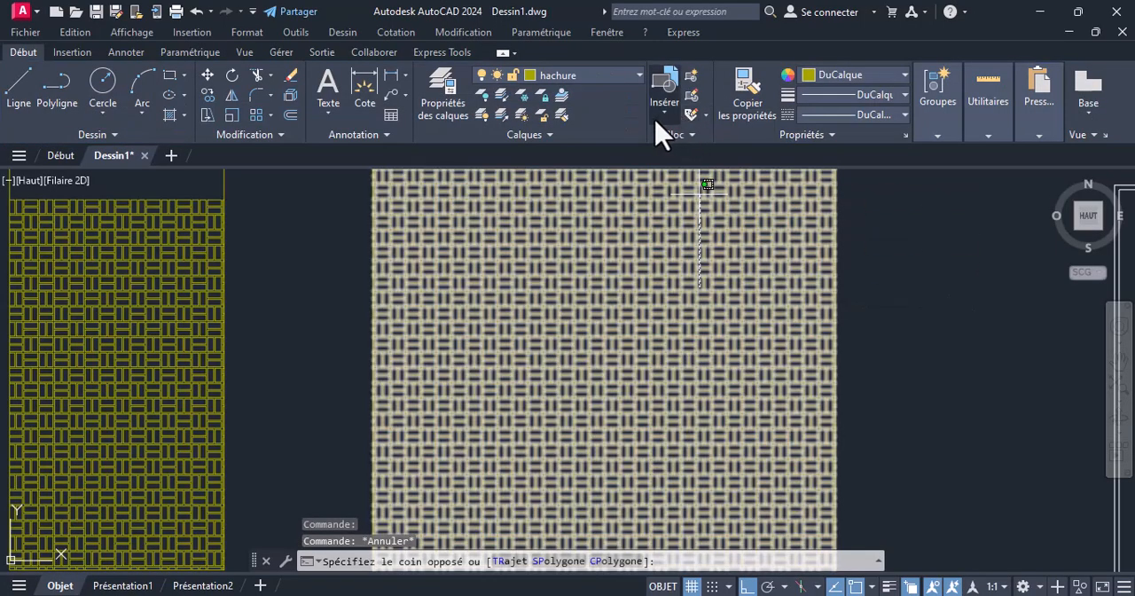
click(623, 168)
drag(708, 72, 615, 74)
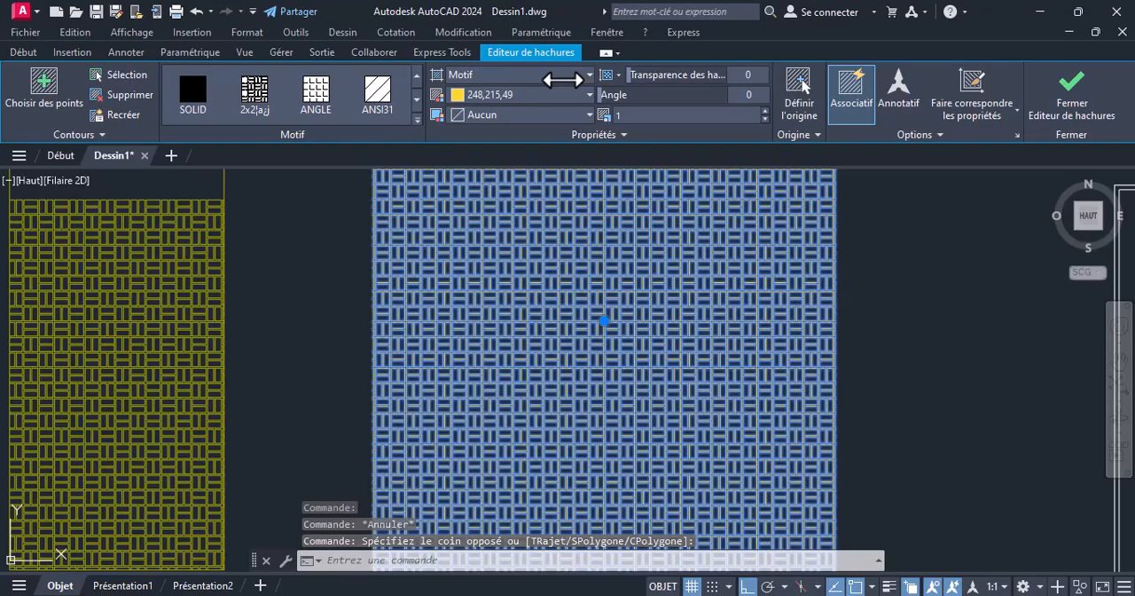
click(1004, 297)
key(Escape)
key(Escape)
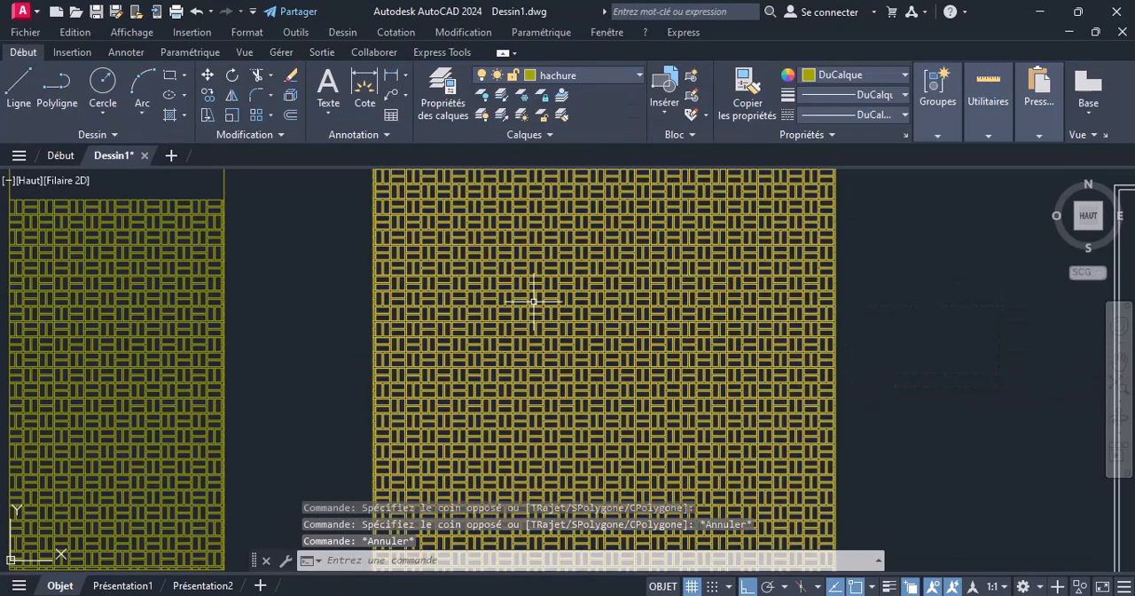
Set the colour of the third rectangle's hatch to lavender 152,152,204 and deselect it
scroll(540, 299, down, 2)
click(550, 298)
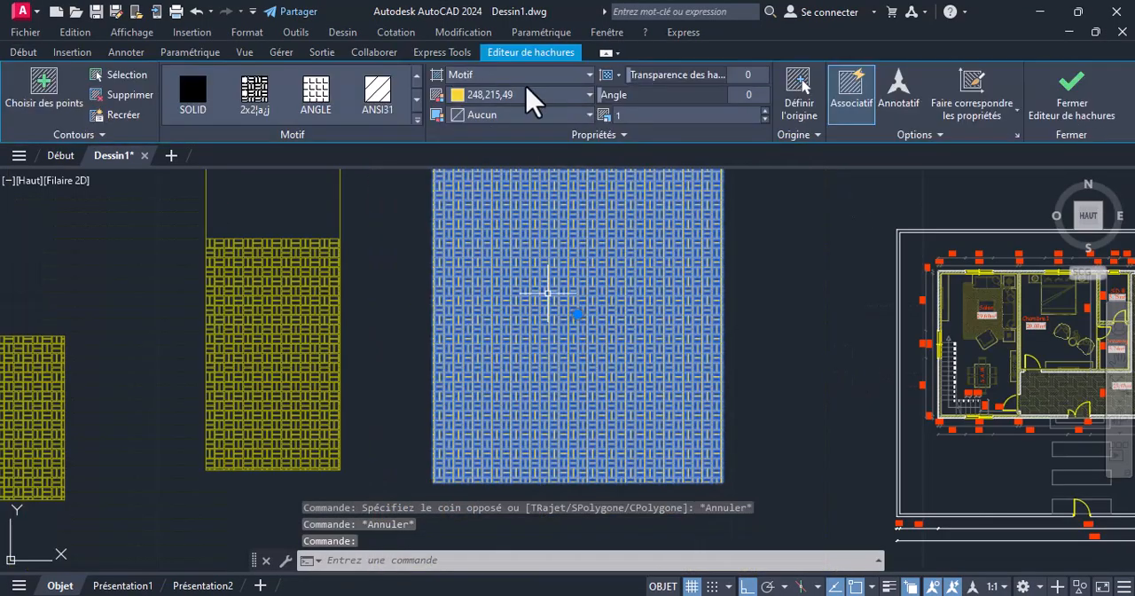
click(535, 93)
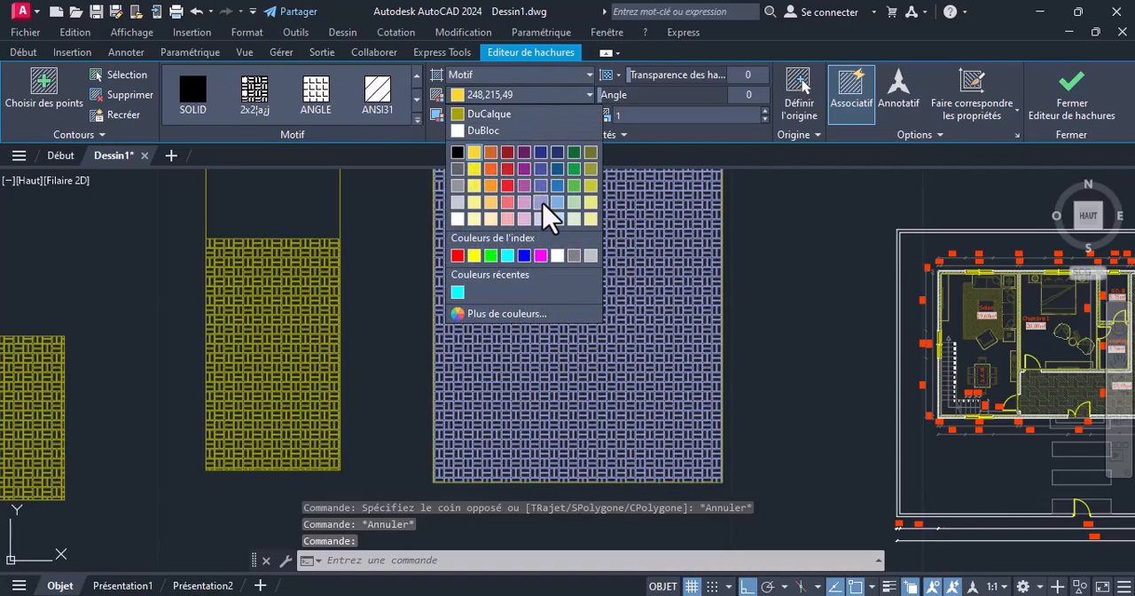
click(547, 214)
key(Escape)
scroll(585, 266, up, 3)
scroll(567, 320, down, 2)
scroll(562, 337, down, 2)
scroll(514, 268, up, 4)
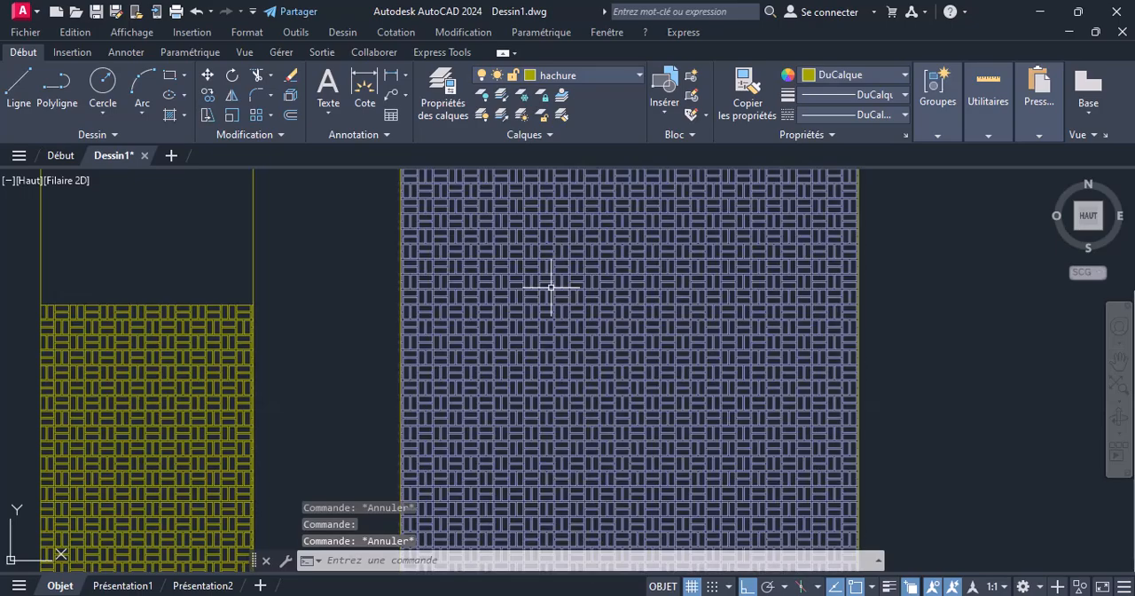
Give the third rectangle's hatch a white 255,255,255 background colour and deselect it
click(605, 264)
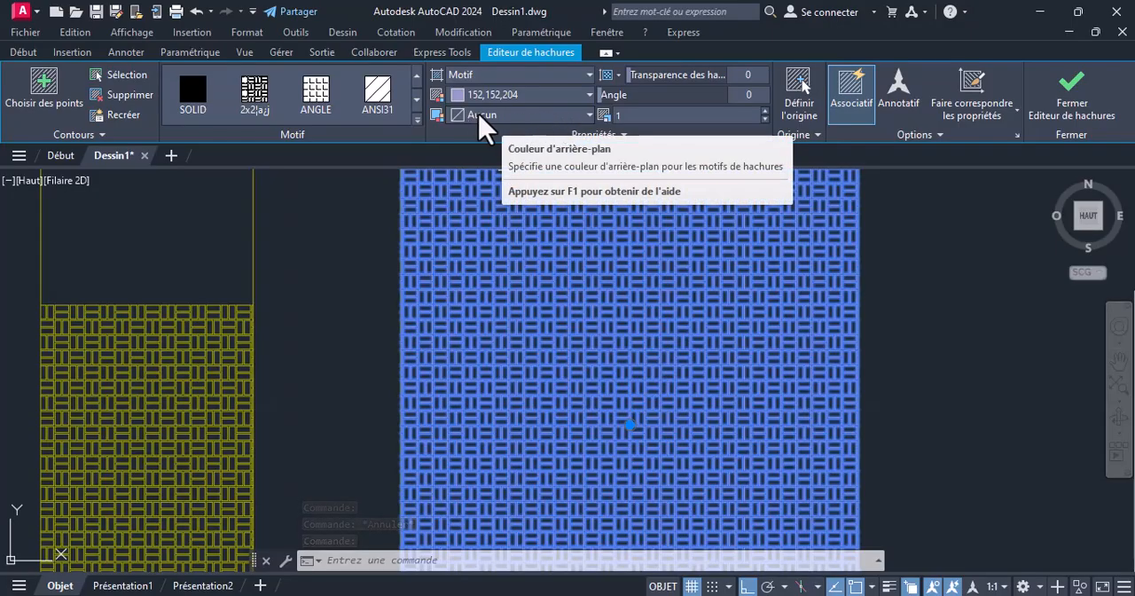
click(581, 113)
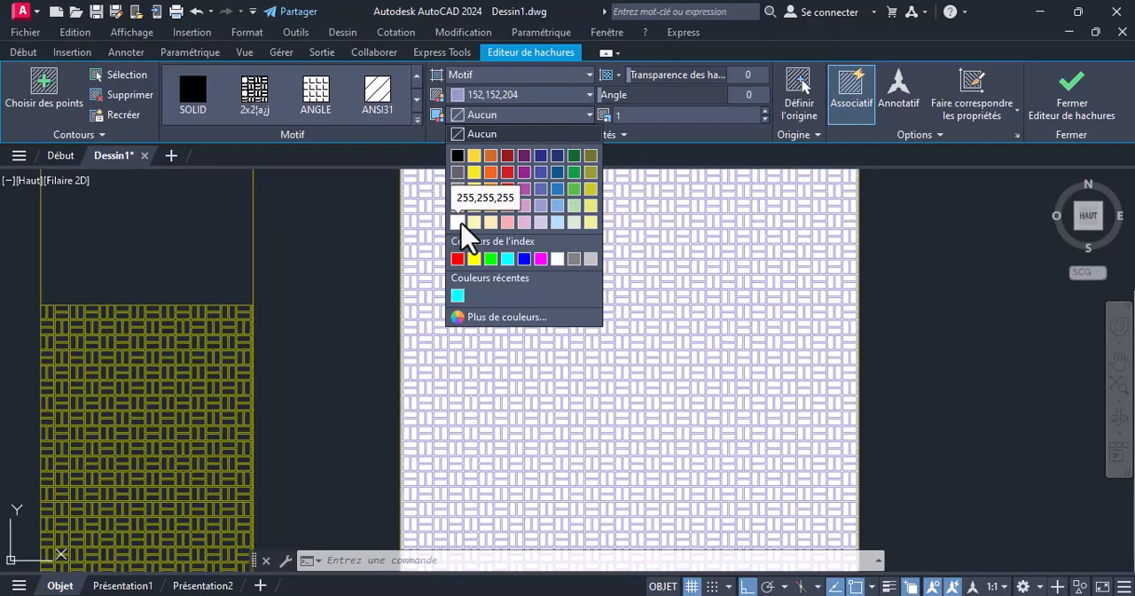
click(457, 221)
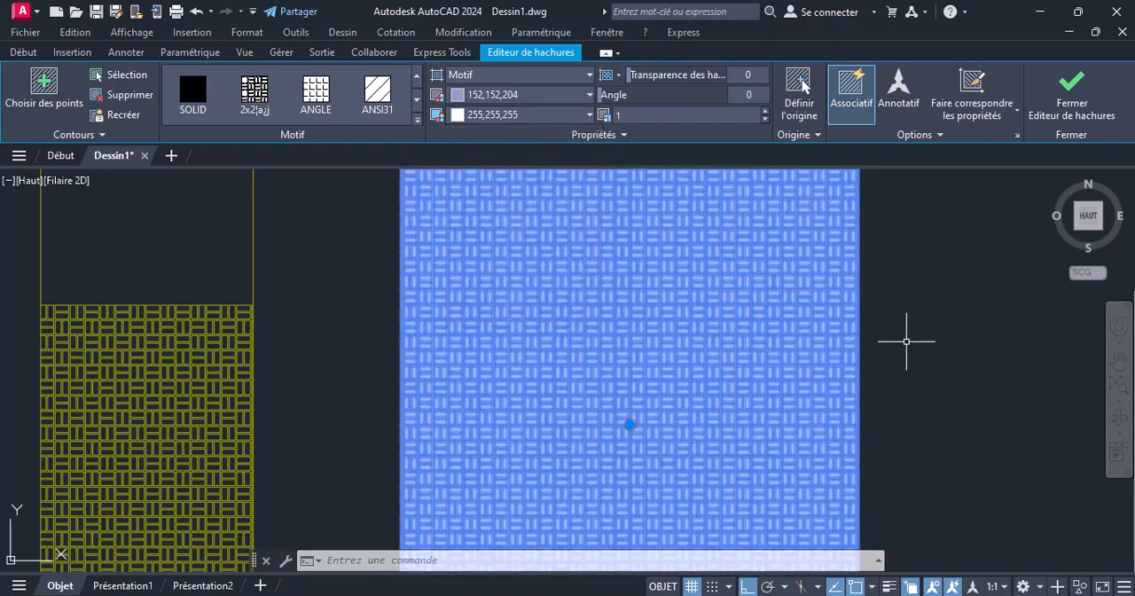
key(Escape)
Set the pattern colour of the third rectangle's hatch to red 237,31,36 and deselect it
click(609, 279)
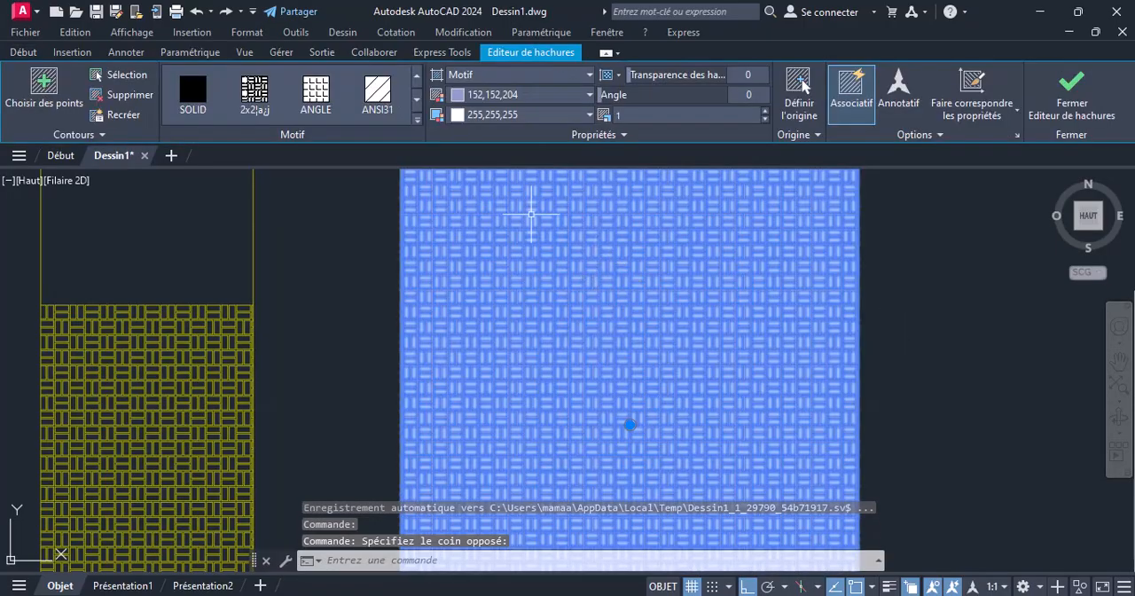
click(566, 93)
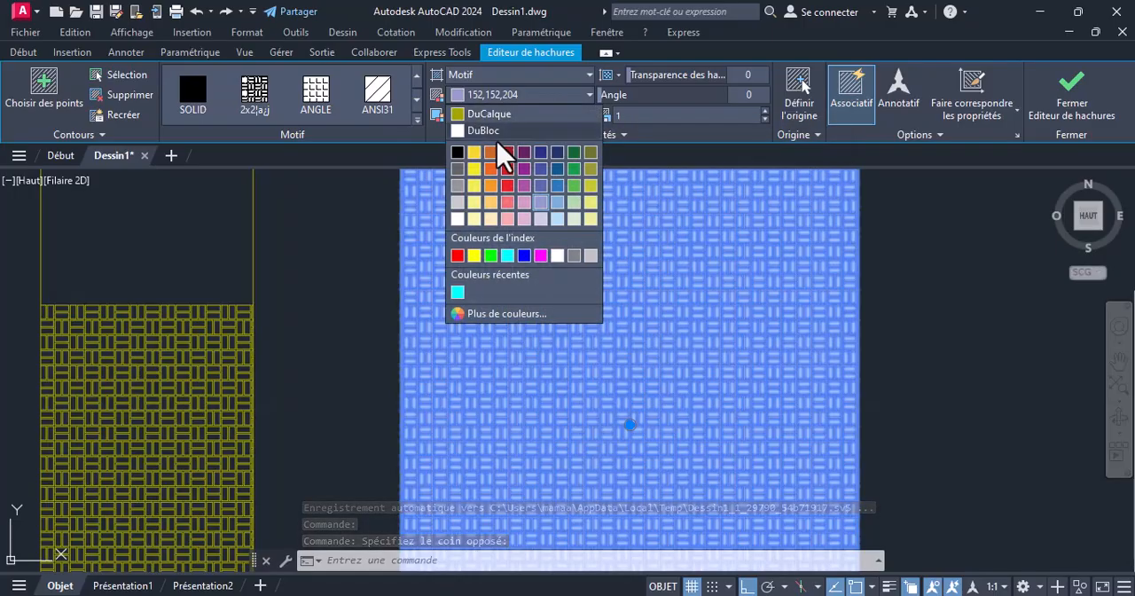
click(508, 169)
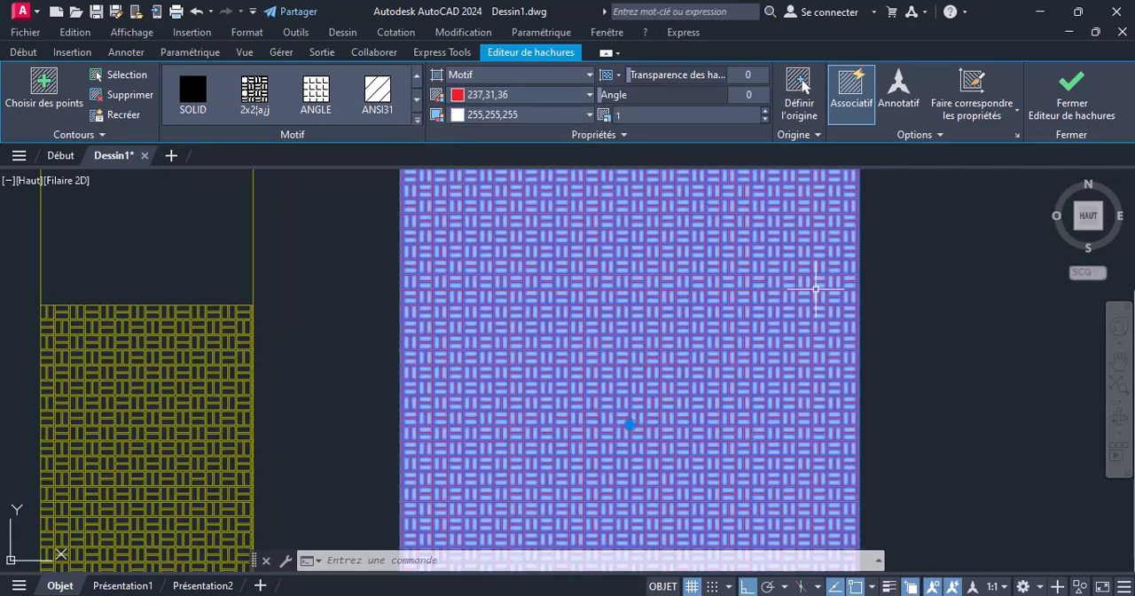
key(Escape)
scroll(692, 298, down, 3)
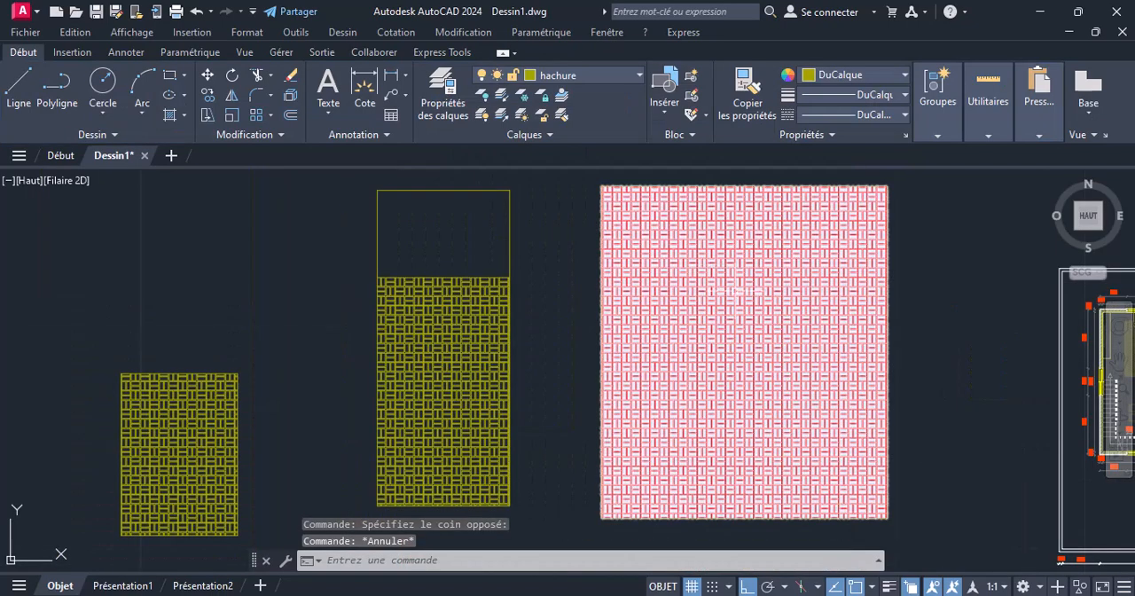
scroll(696, 273, up, 4)
scroll(656, 259, down, 4)
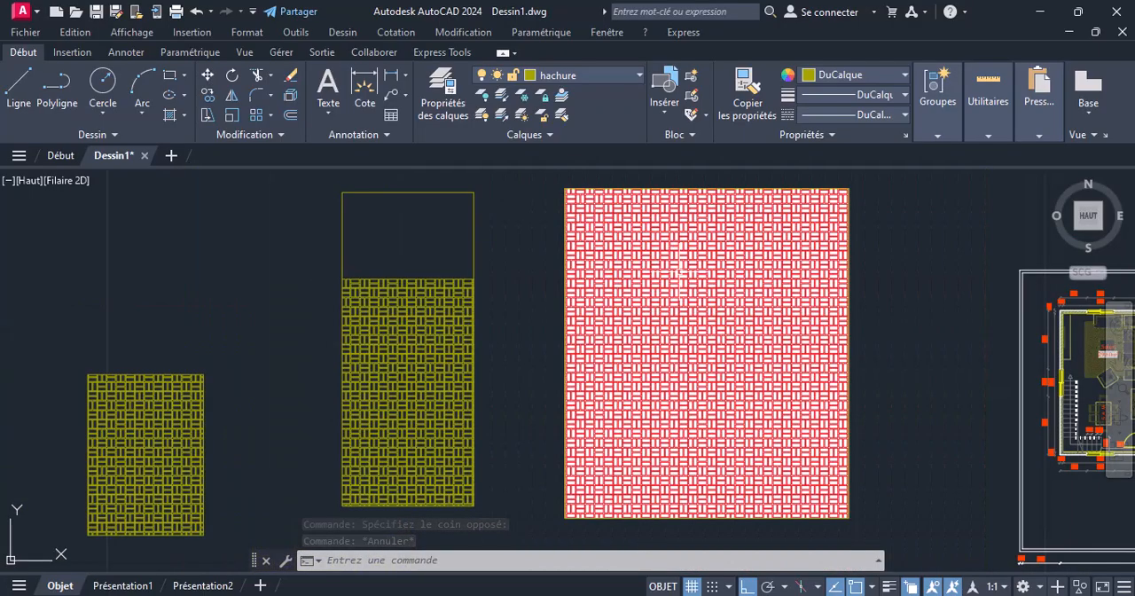
scroll(687, 263, up, 4)
scroll(627, 263, down, 4)
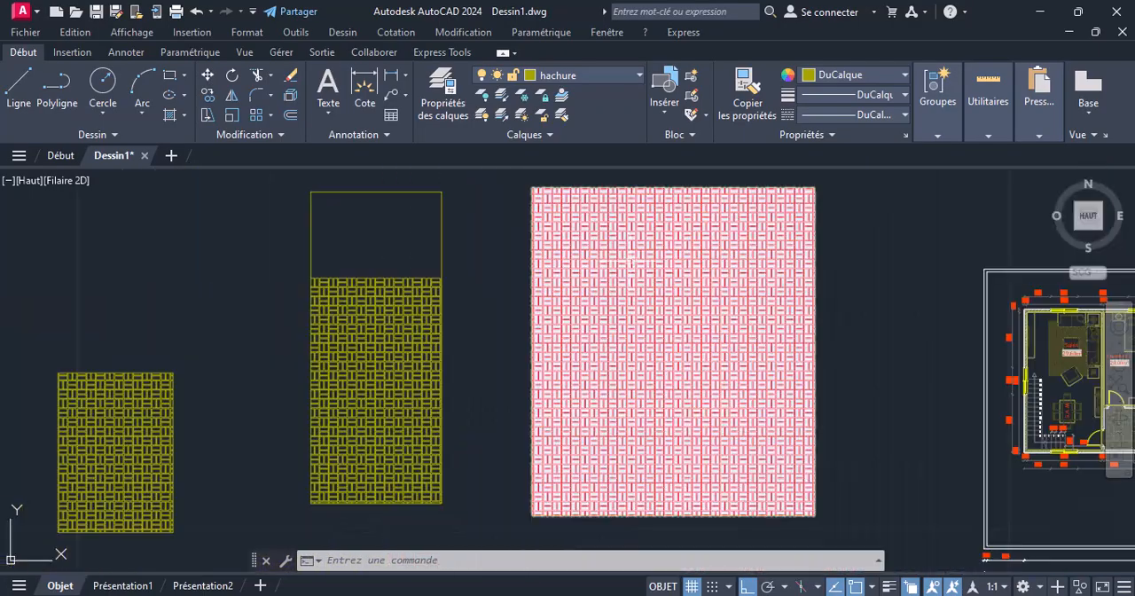
Delete the hatches from all three sample rectangles, keeping their outlines
scroll(520, 279, down, 3)
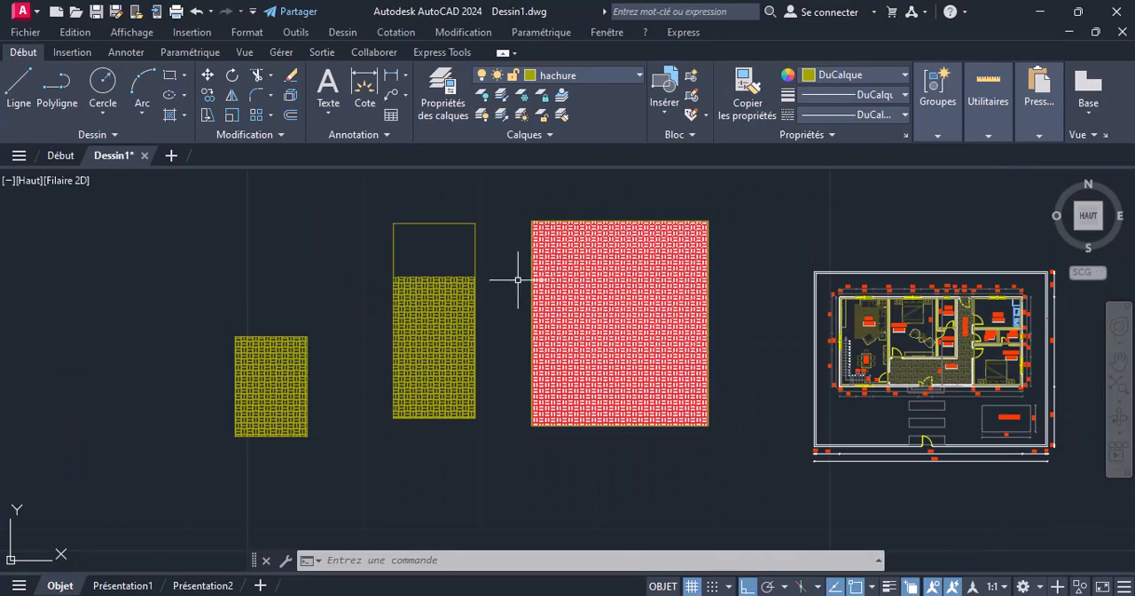
middle_drag(523, 279, 574, 282)
scroll(337, 360, up, 2)
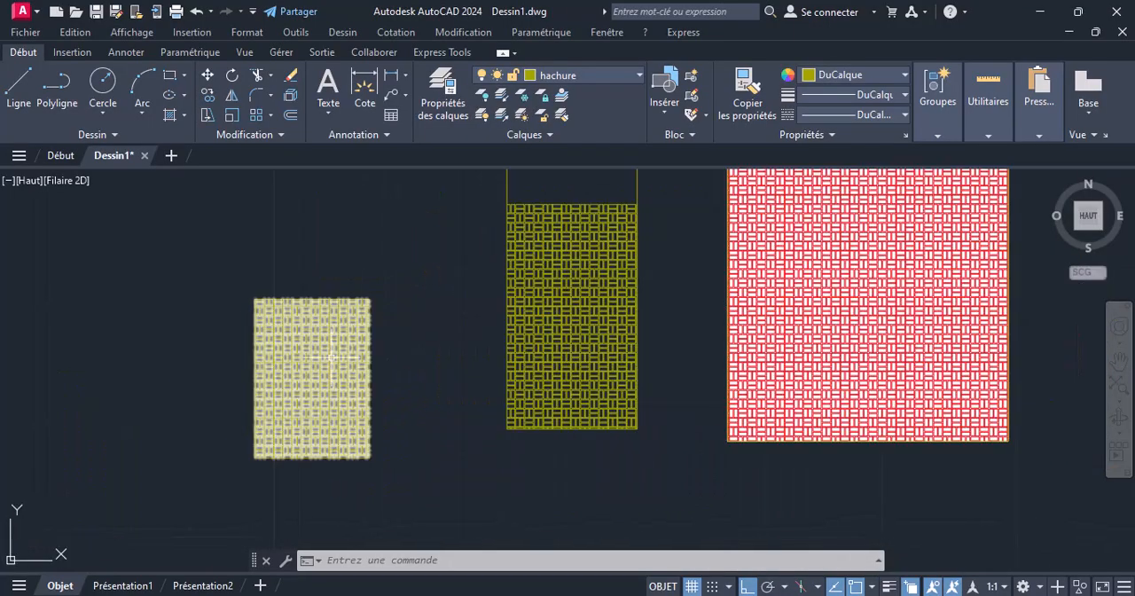
click(305, 339)
click(570, 288)
click(824, 263)
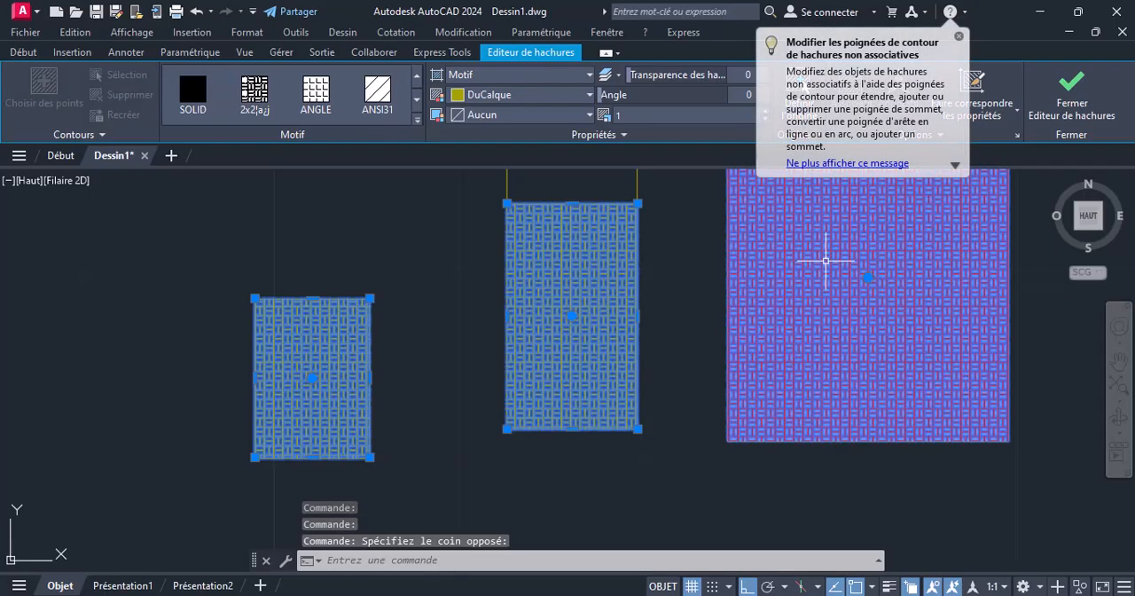
key(Delete)
scroll(824, 257, down, 3)
mouse_move(692, 347)
middle_down()
mouse_move(559, 409)
mouse_move(312, 410)
middle_up()
middle_drag(477, 274, 431, 254)
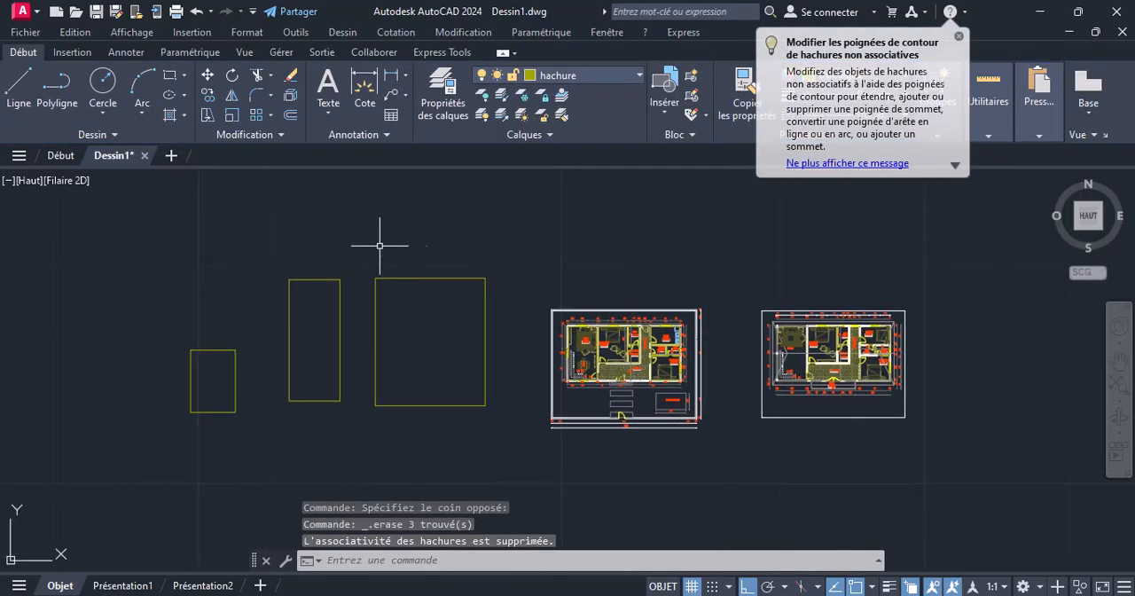